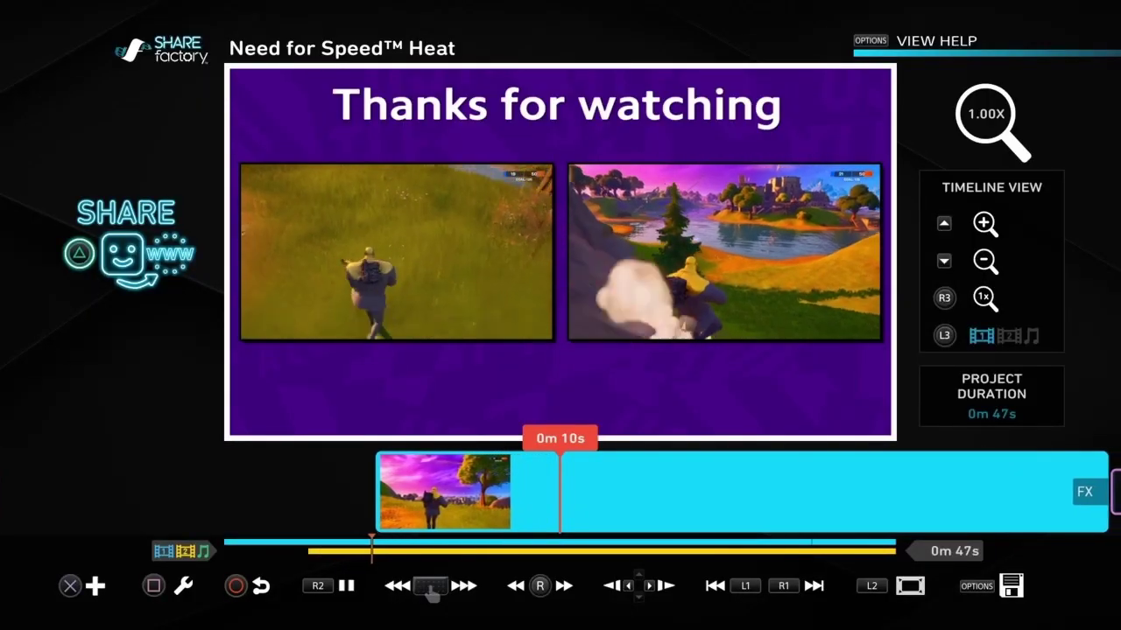
pyautogui.press('R2')
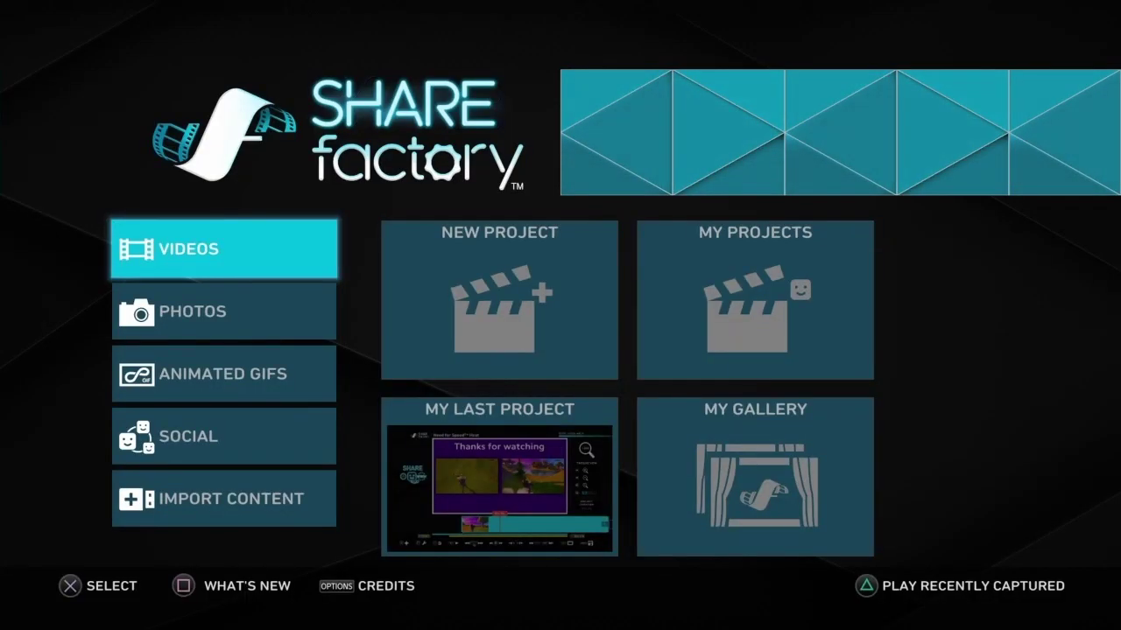
pyautogui.press('Right')
pyautogui.press('Left')
pyautogui.press('Right')
pyautogui.press('Left')
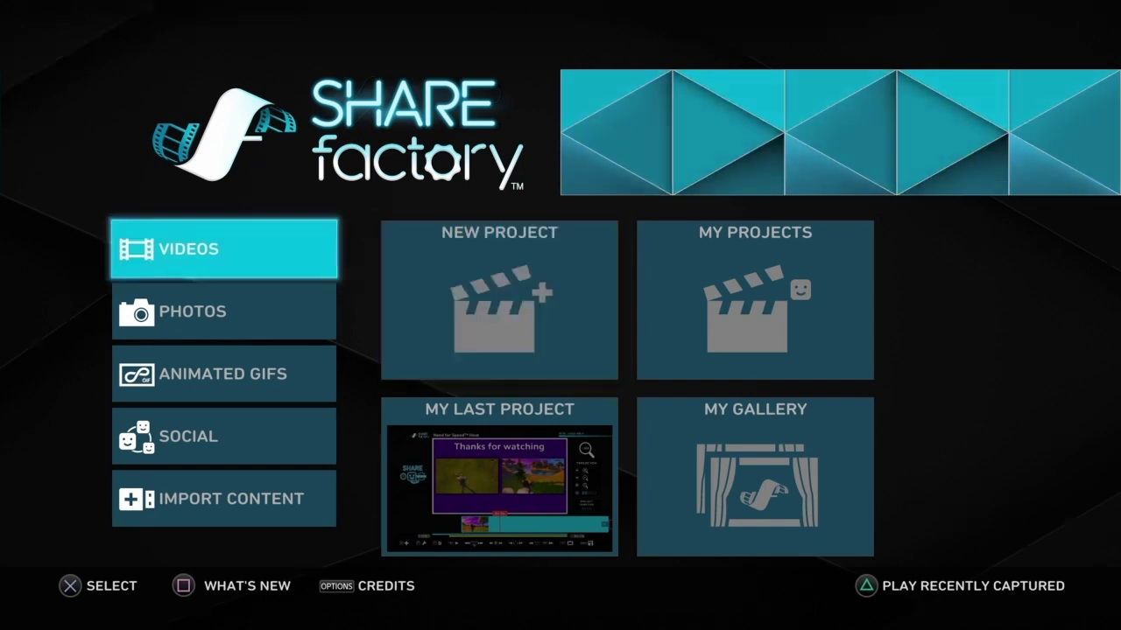
# - Start a new video project using the Need for Speed Heat theme
pyautogui.press('Right')
pyautogui.press('Return')
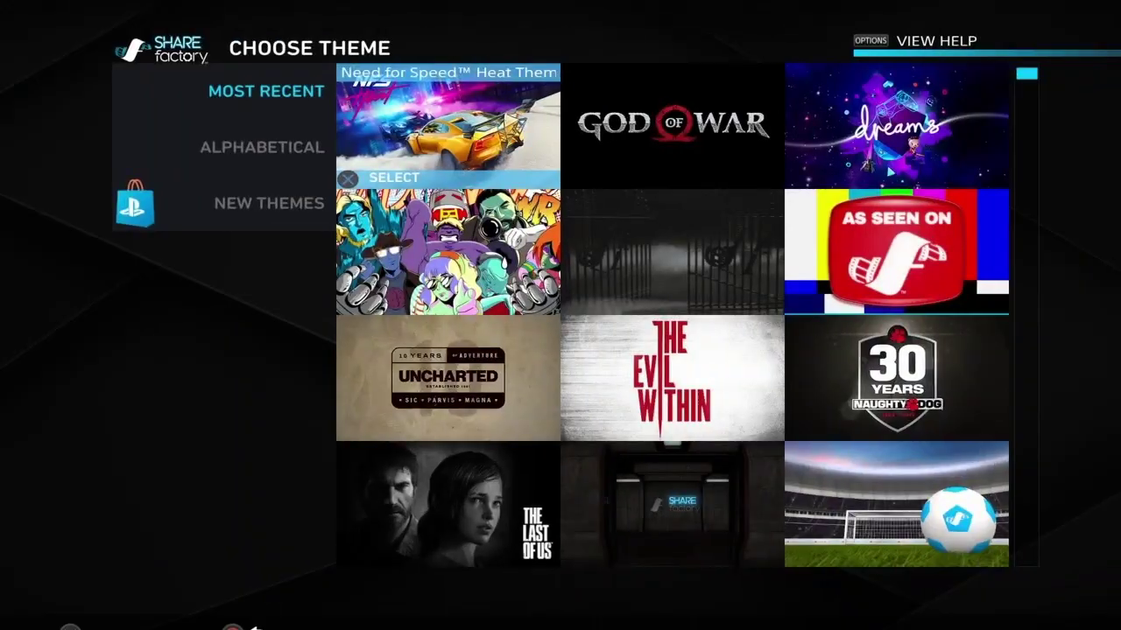
pyautogui.press('Return')
# - Deselect the Need for Speed Heat intro, title and outro clips, then start the project under its suggested name
pyautogui.press('Return')
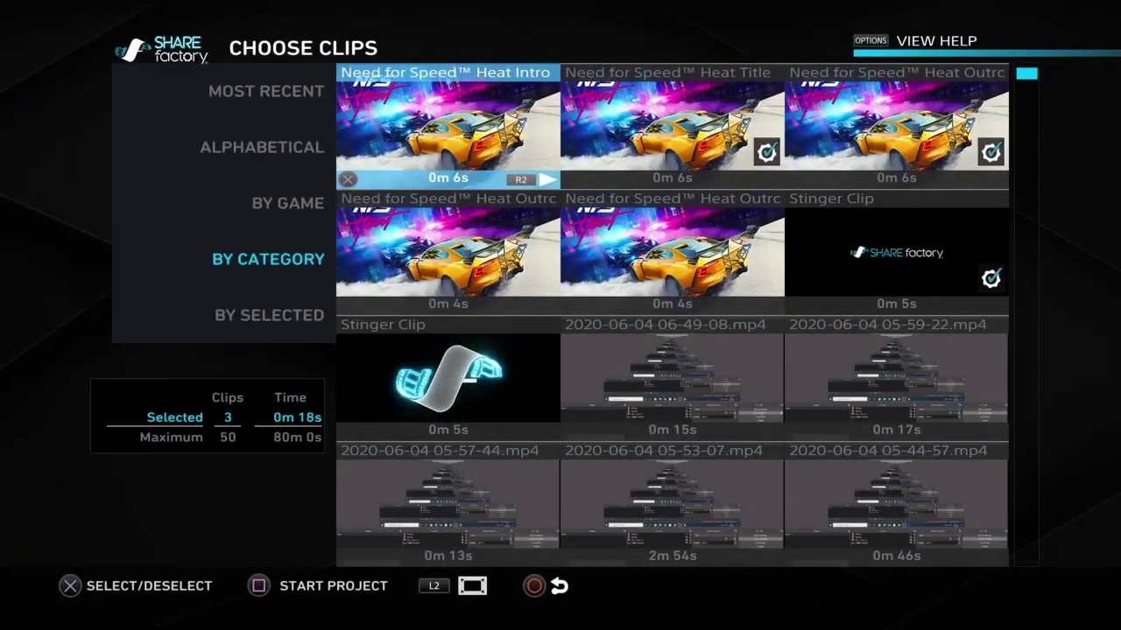
pyautogui.press('Right')
pyautogui.press('Return')
pyautogui.press('Right')
pyautogui.press('Return')
pyautogui.press('F1')
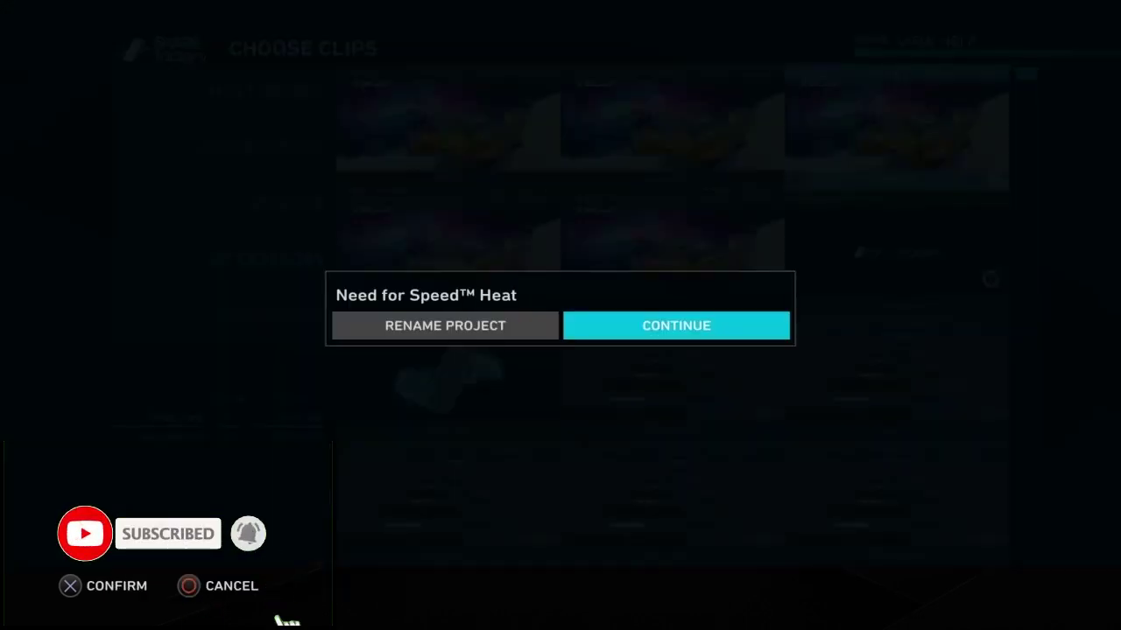
pyautogui.press('Return')
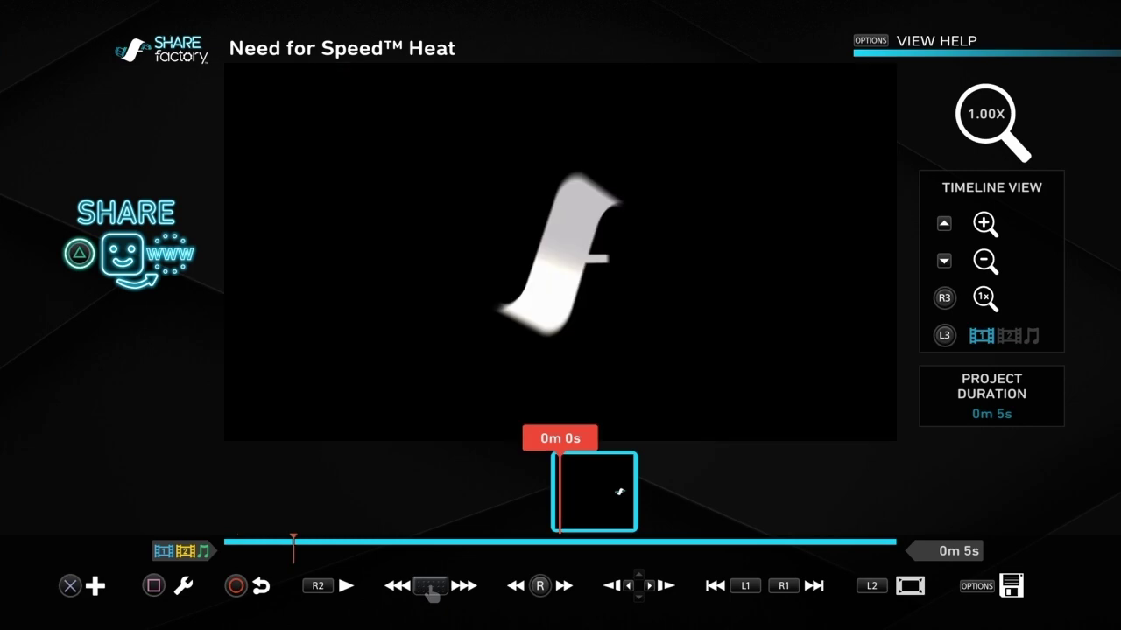
# - Add the first Need for Speed Heat clip of 0m 41s from the most recent clips to the timeline
pyautogui.press('Return')
pyautogui.press('Left')
pyautogui.press('Left')
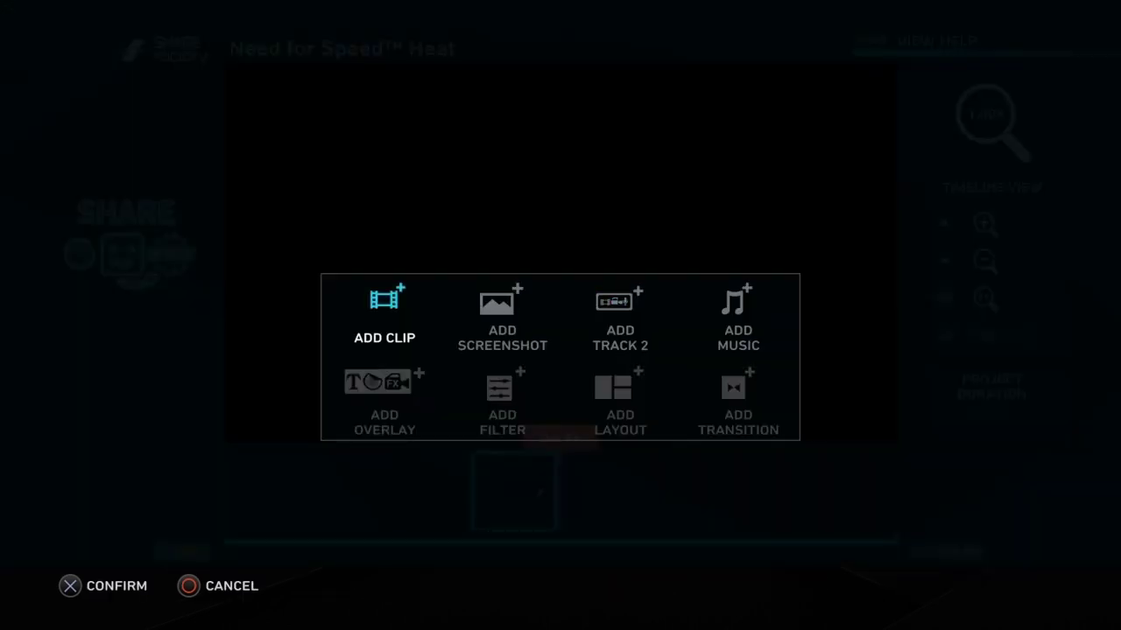
pyautogui.press('Return')
pyautogui.press('Left')
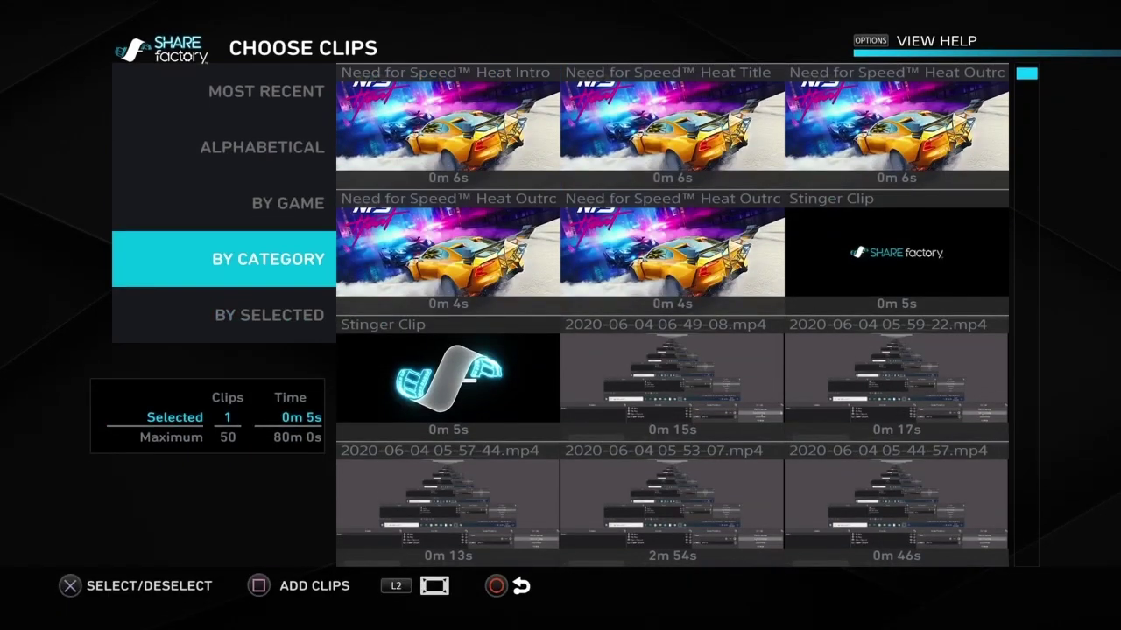
pyautogui.press('Up')
pyautogui.press('Up')
pyautogui.press('Up')
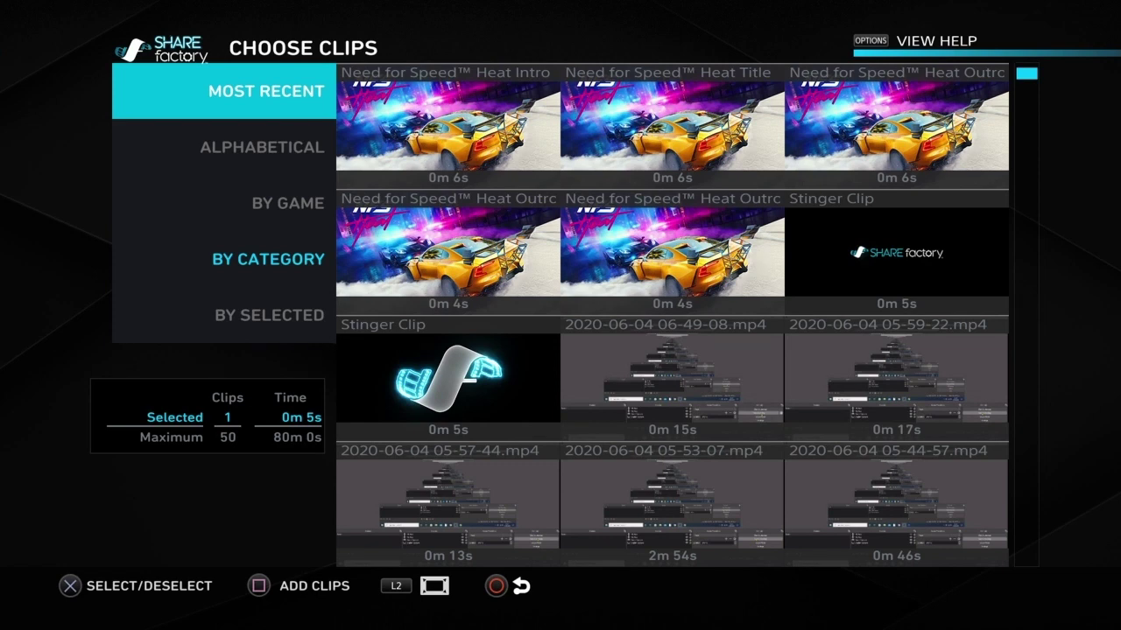
pyautogui.press('Return')
pyautogui.press('Return')
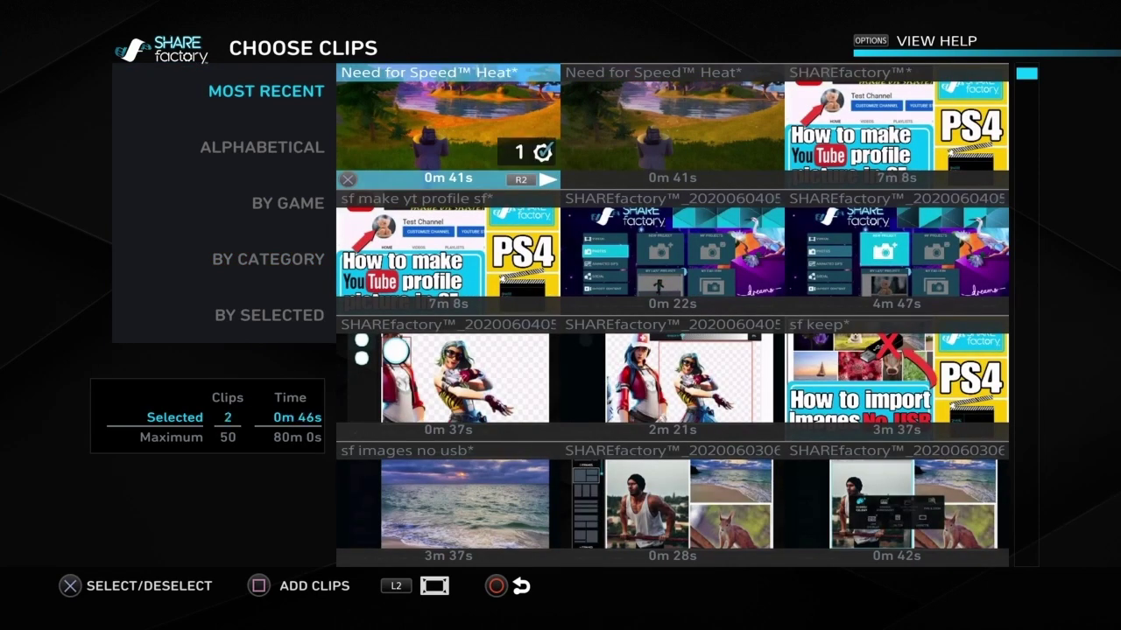
pyautogui.press('s')
# - Delete the stinger clip at the start of the timeline
pyautogui.press('Left')
pyautogui.press('s')
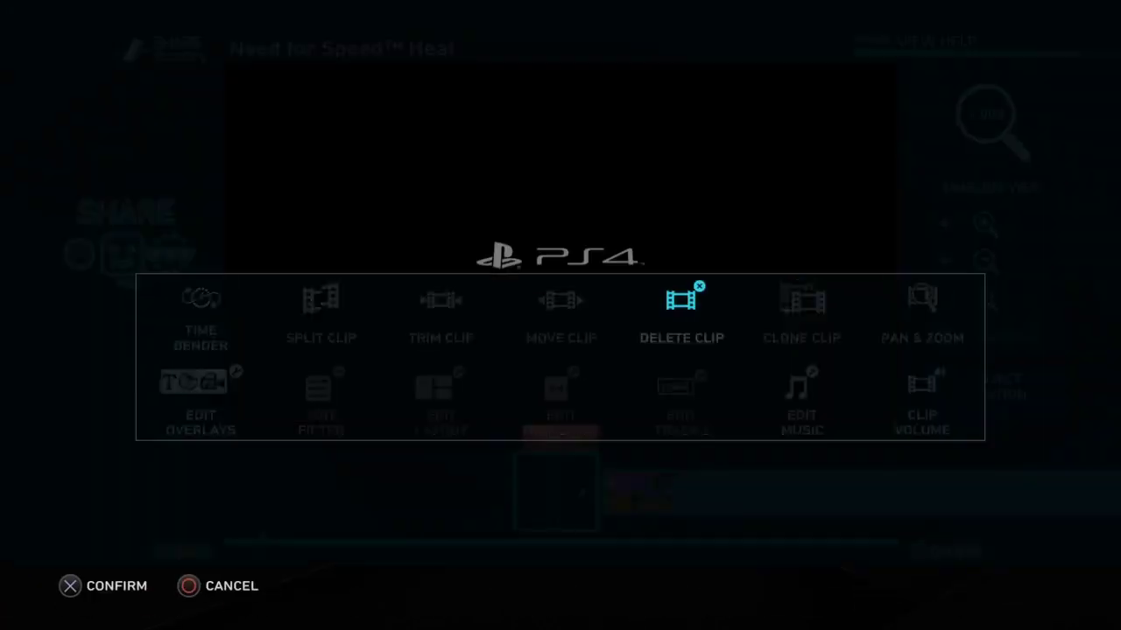
pyautogui.press('Return')
pyautogui.press('Return')
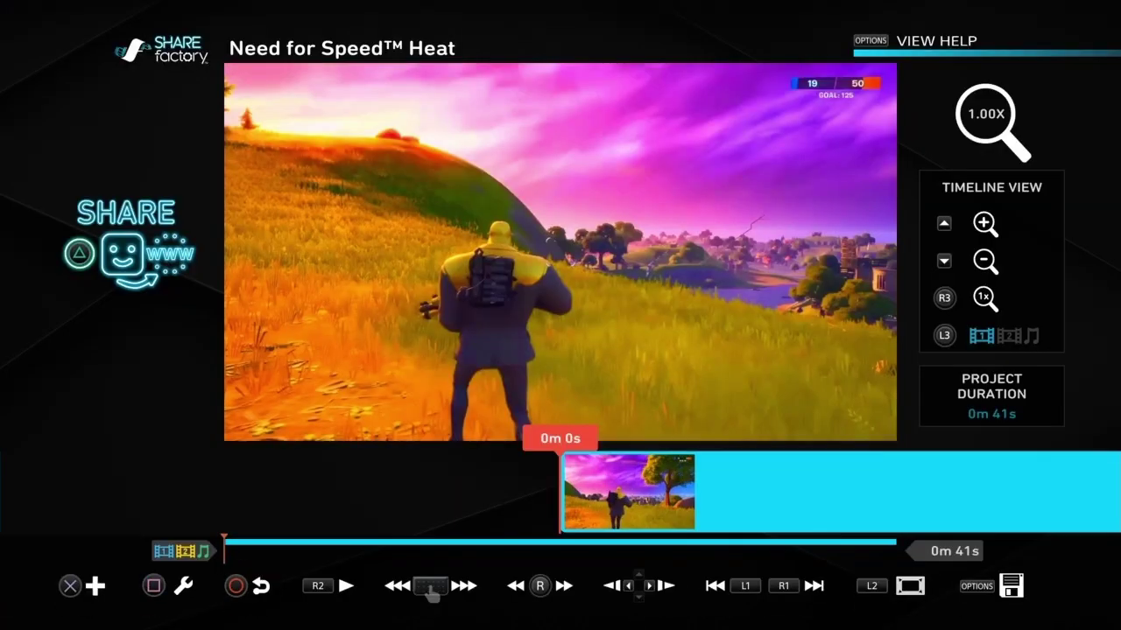
# - Add the second 0m 41s Need for Speed Heat clip as Track 2, starting about 6 seconds into the main clip
pyautogui.press('Right')
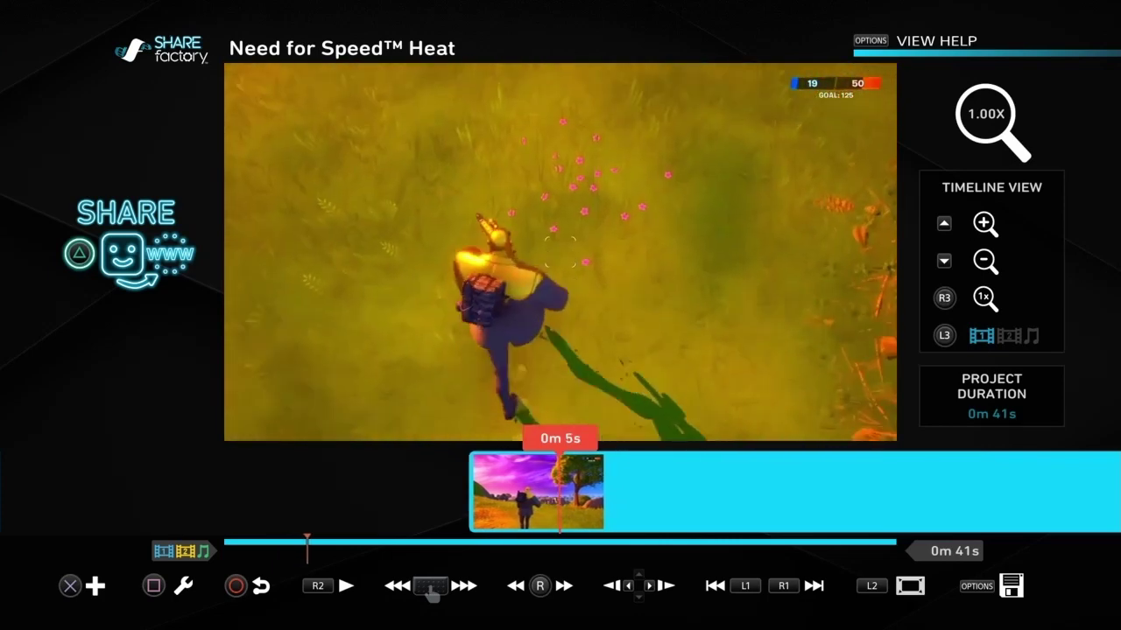
pyautogui.press('Left')
pyautogui.press('Left')
pyautogui.press('Left')
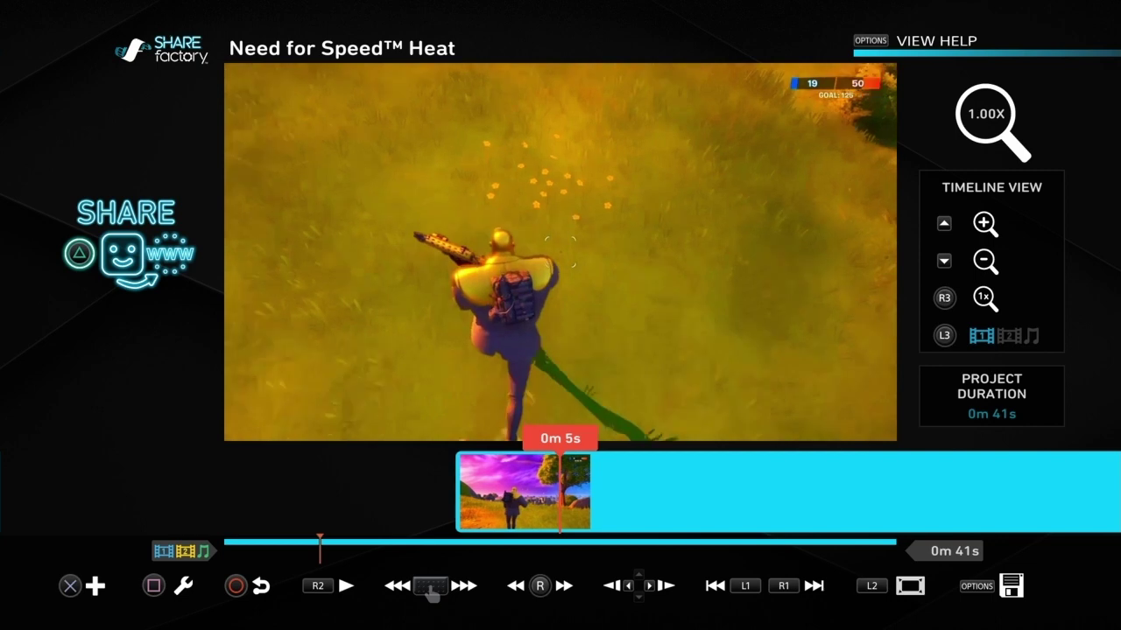
pyautogui.press('Return')
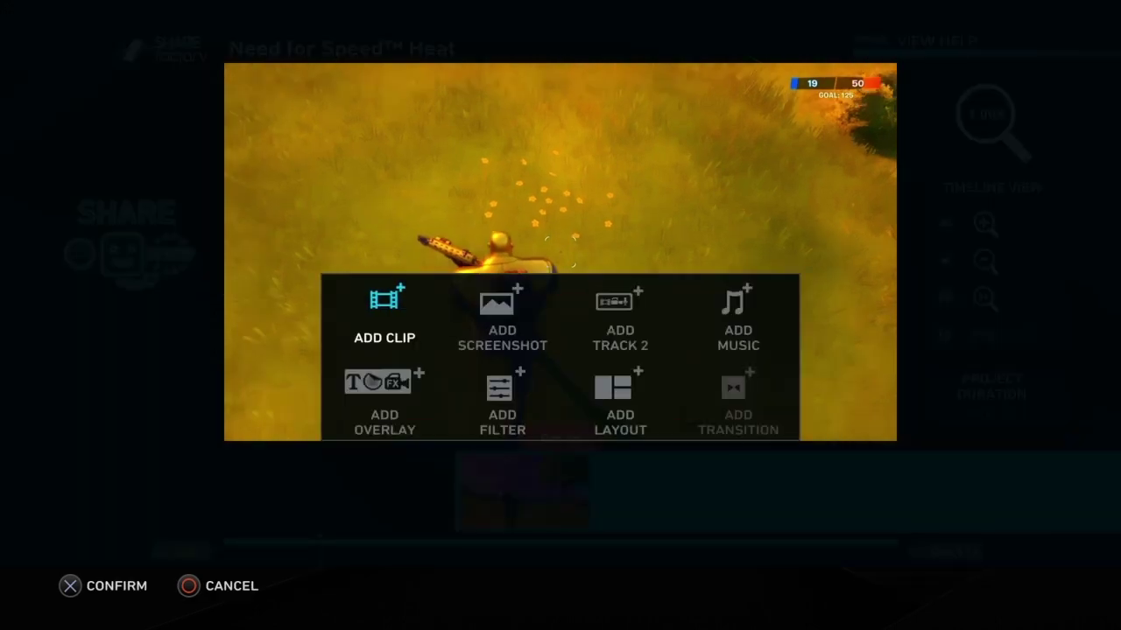
pyautogui.press('Right')
pyautogui.press('Right')
pyautogui.press('Return')
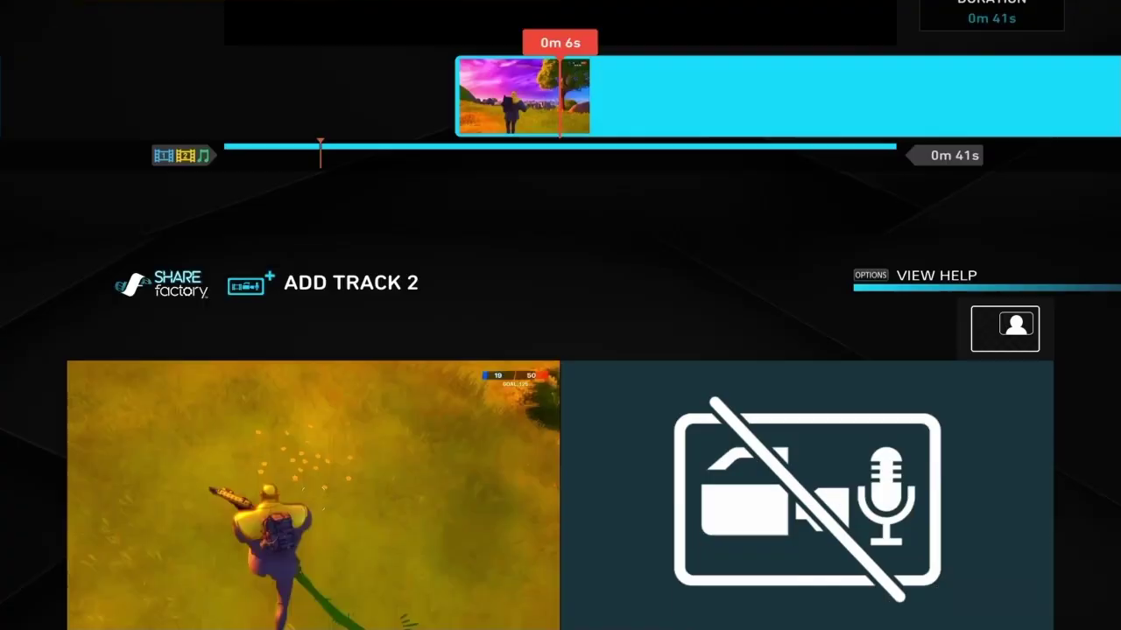
pyautogui.press('Return')
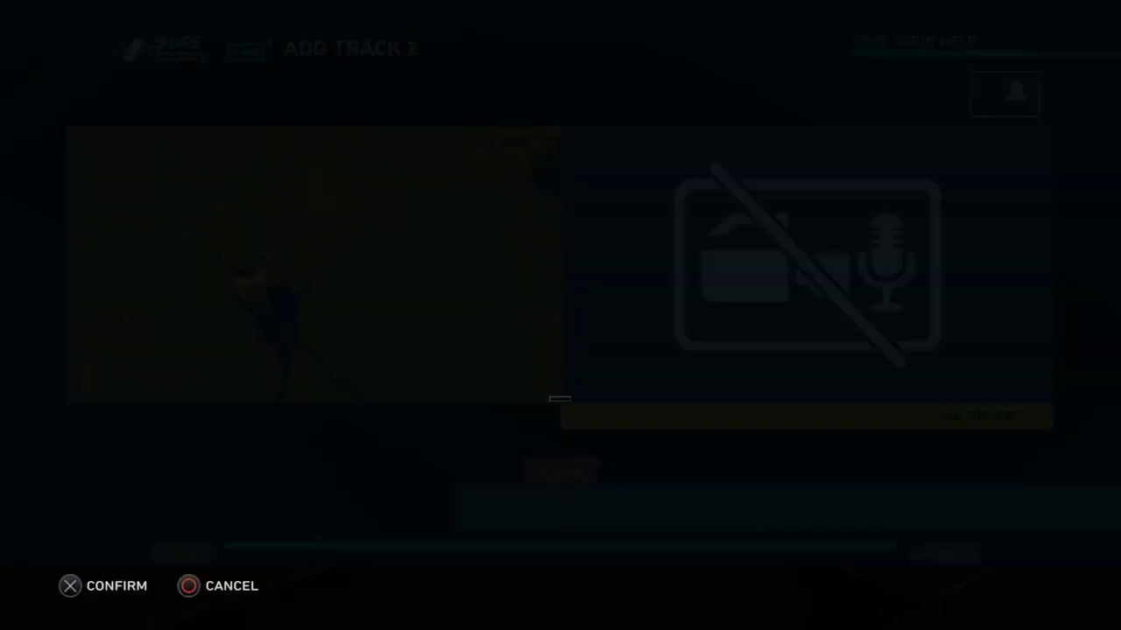
pyautogui.press('Return')
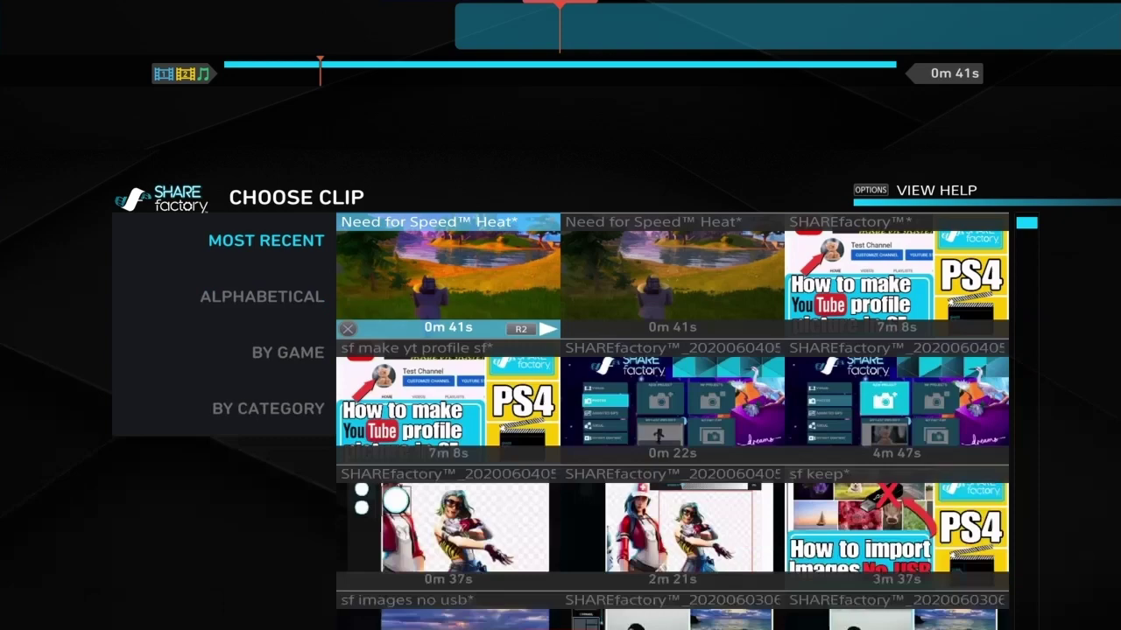
pyautogui.press('Right')
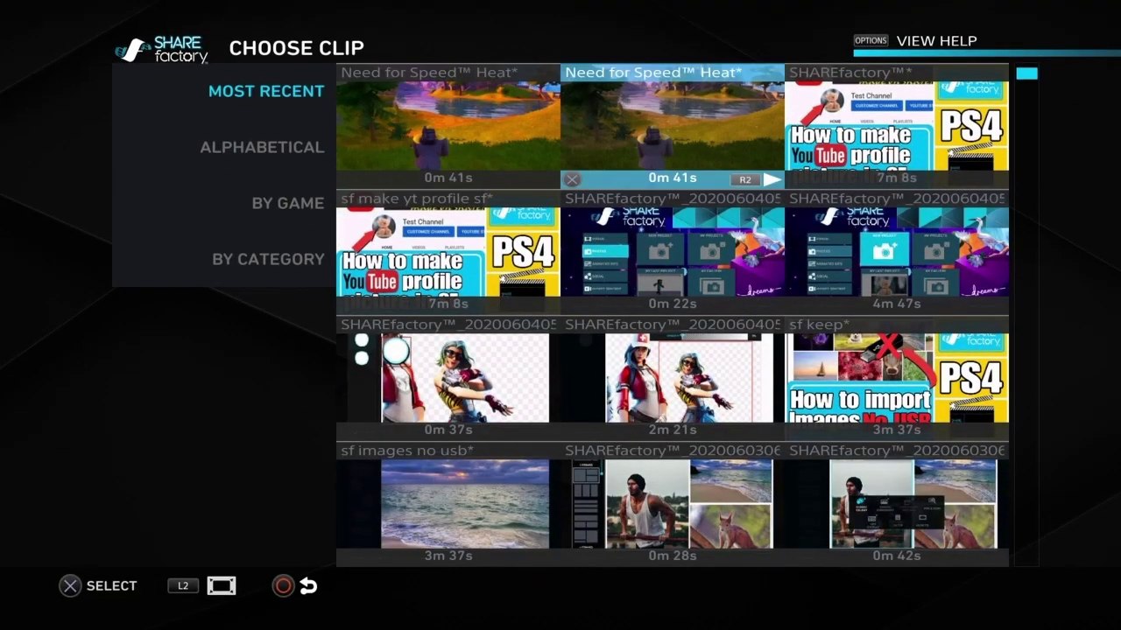
pyautogui.press('Return')
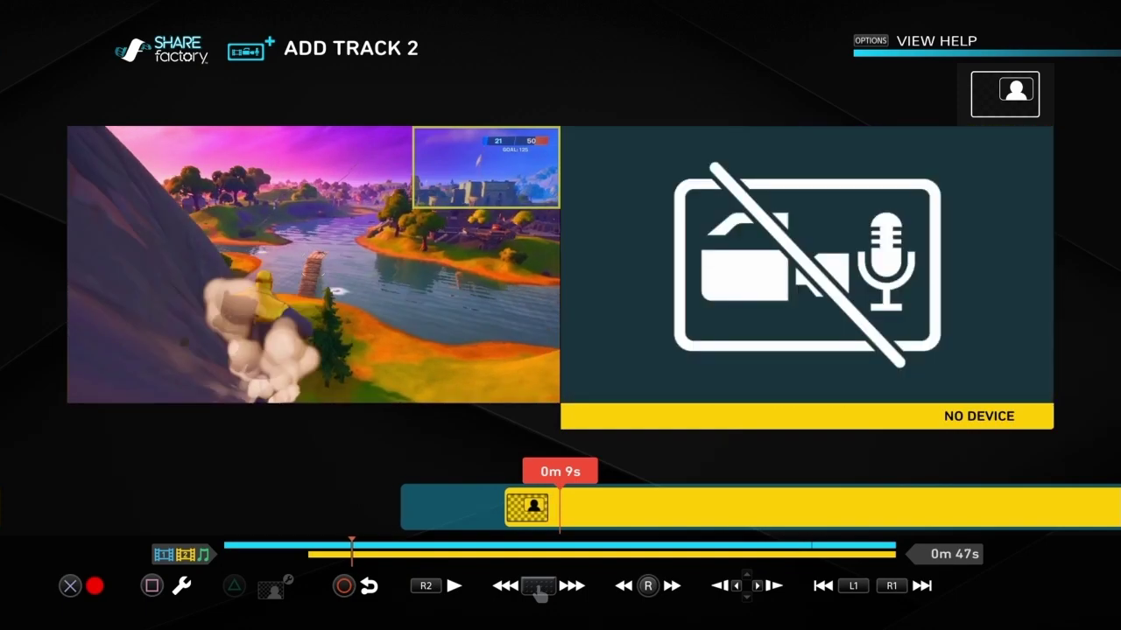
# - Open Track 2 for editing and set its PIP layout to Side by Side
pyautogui.press('Return')
pyautogui.press('Escape')
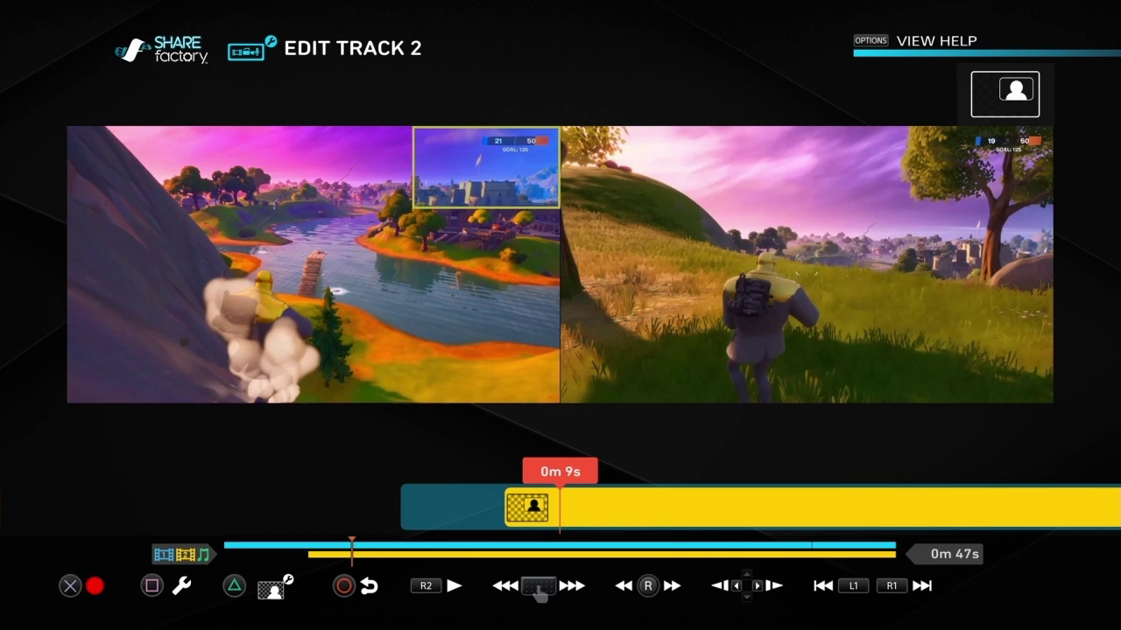
pyautogui.press('Return')
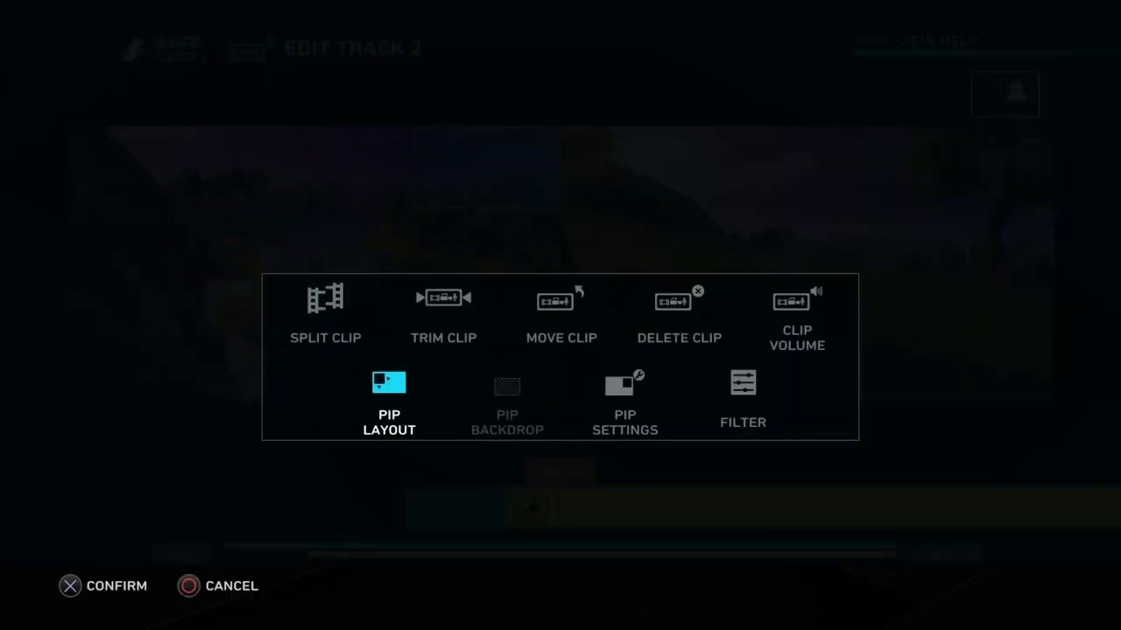
pyautogui.press('Right')
pyautogui.press('Left')
pyautogui.press('Return')
pyautogui.press('Right')
pyautogui.press('Down')
pyautogui.press('Right')
pyautogui.press('Return')
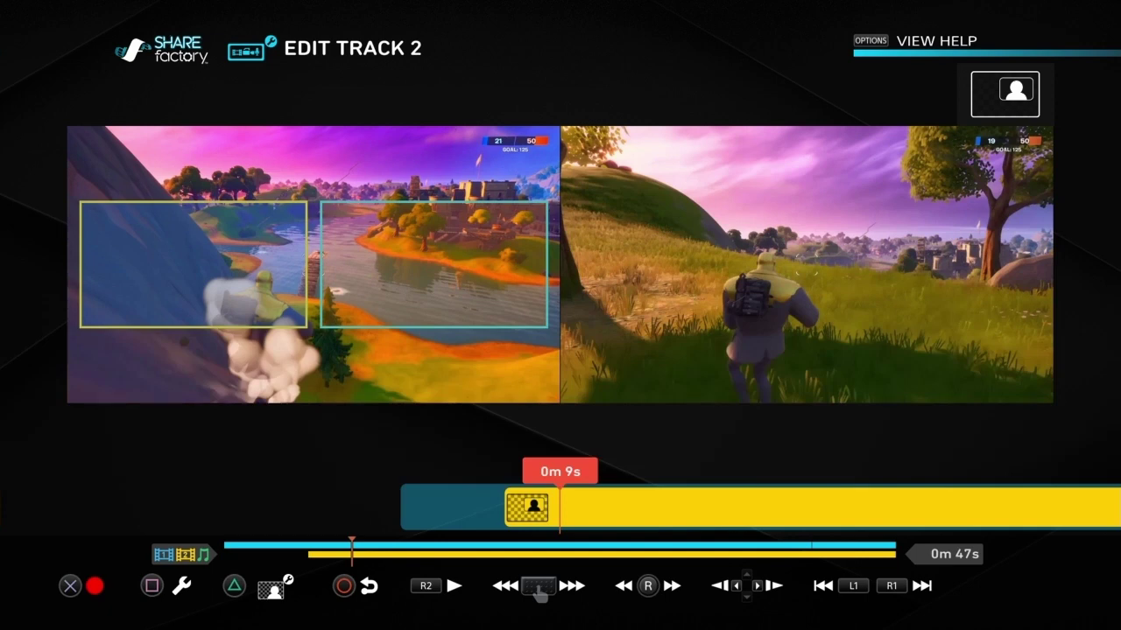
# - Turn on Display Shadow and Display Frame in the PIP settings of the Track 2 clip
pyautogui.press('square')
pyautogui.press('Right')
pyautogui.press('Right')
pyautogui.press('Return')
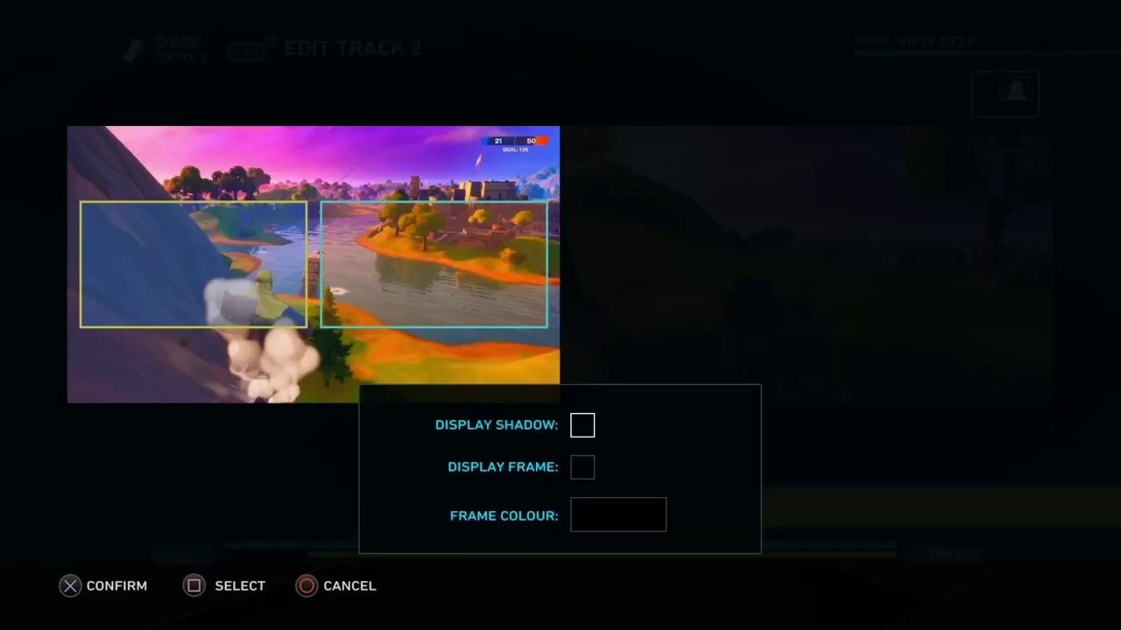
pyautogui.press('Down')
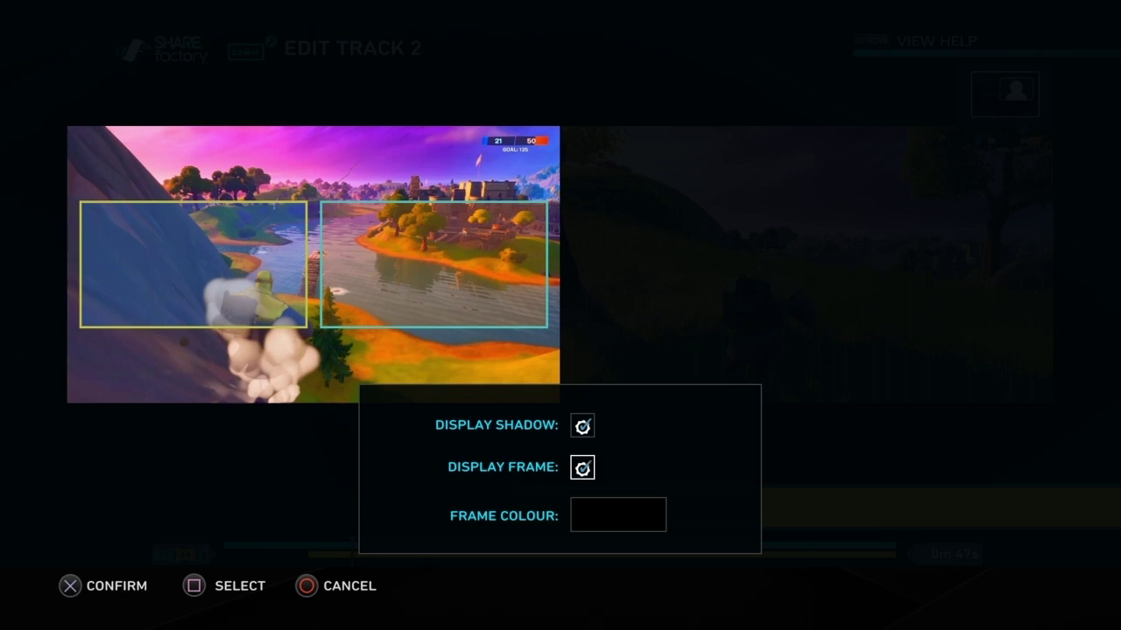
# - Choose the black swatch as the PIP frame colour and close the PIP settings
pyautogui.press('Down')
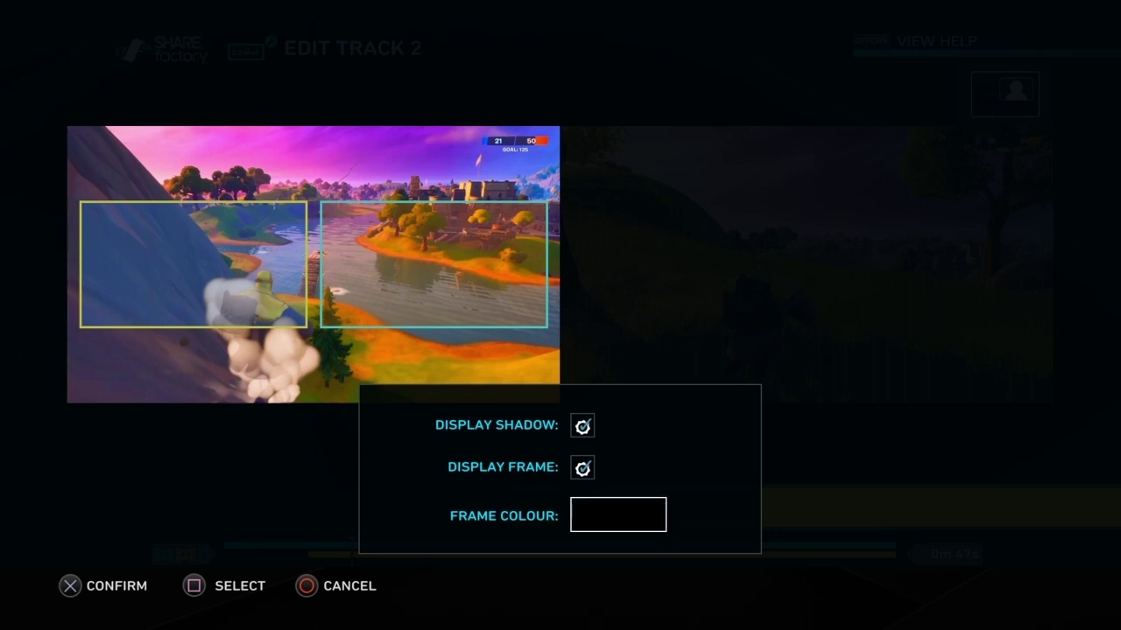
pyautogui.press('Return')
pyautogui.press('Down')
pyautogui.press('Down')
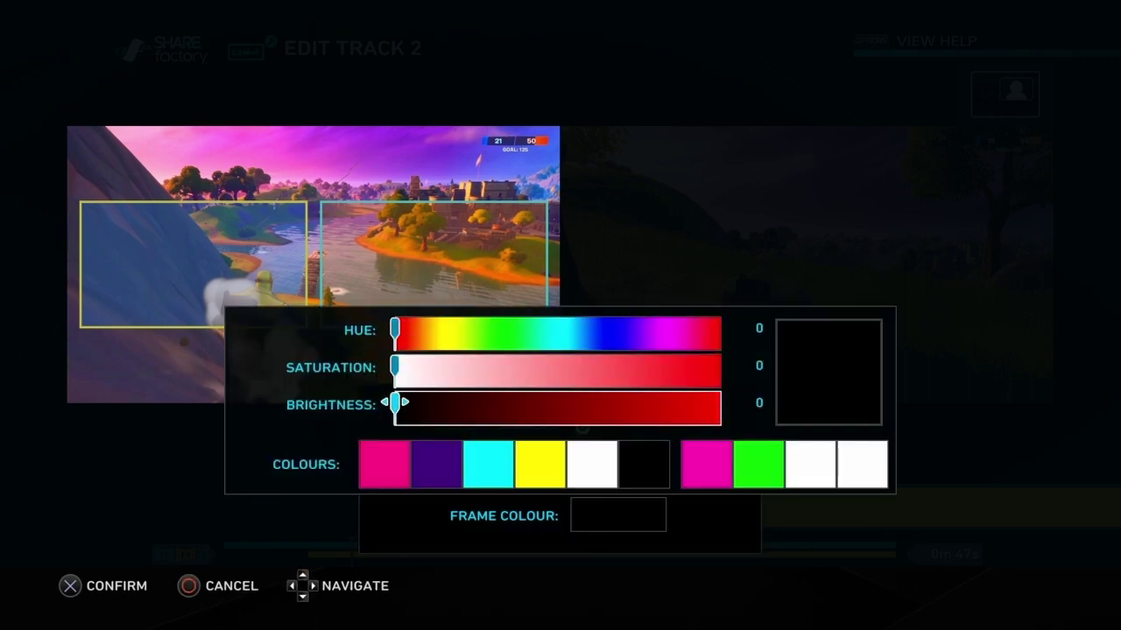
pyautogui.press('Down')
pyautogui.press('Up')
pyautogui.press('Down')
pyautogui.press('Up')
pyautogui.press('Down')
pyautogui.press('Right')
pyautogui.press('Right')
pyautogui.press('Right')
pyautogui.press('Right')
pyautogui.press('Right')
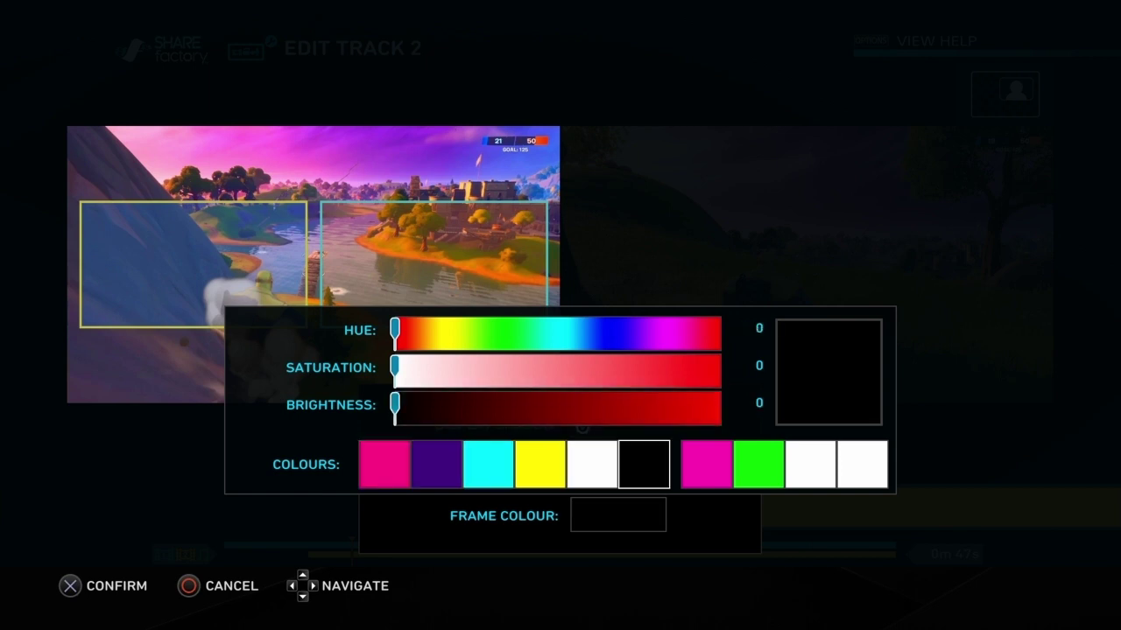
pyautogui.press('Return')
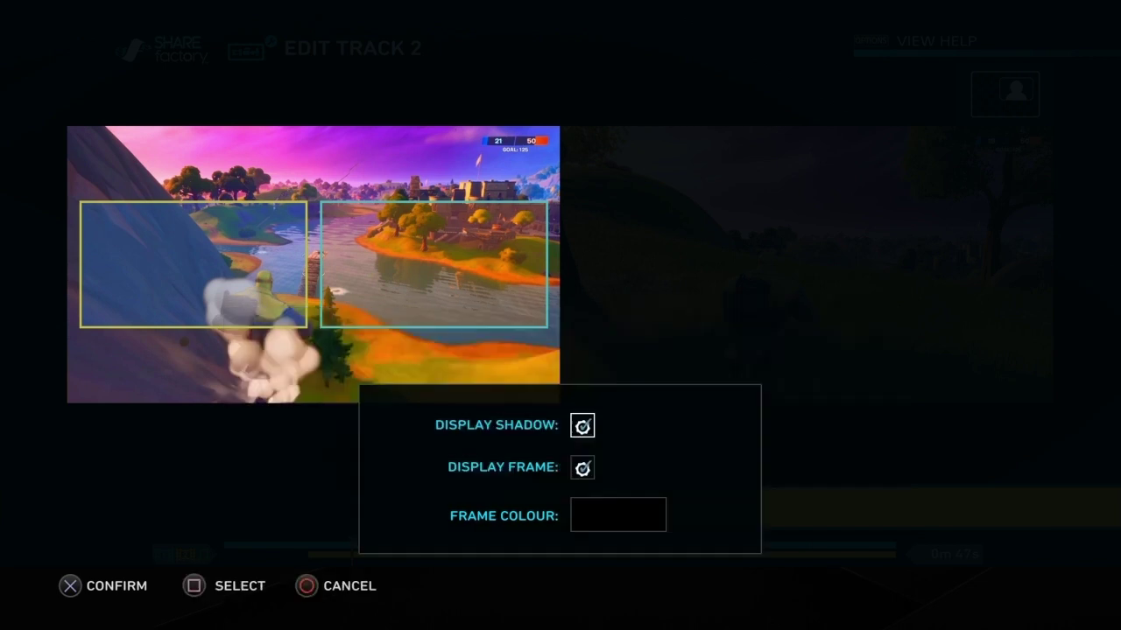
pyautogui.press('Escape')
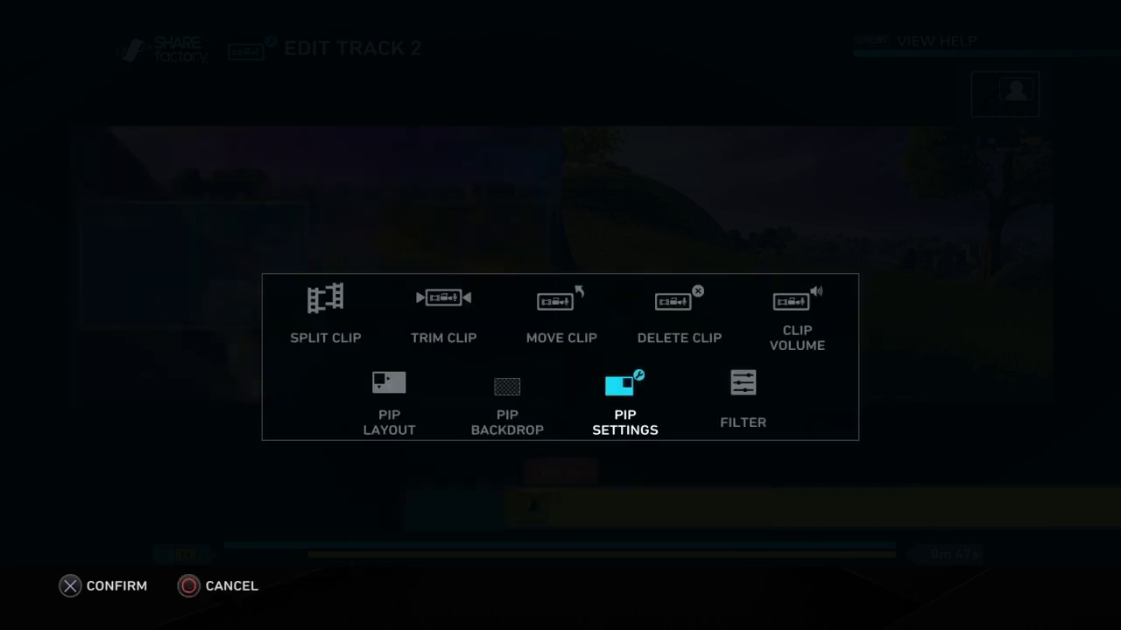
pyautogui.press('Right')
pyautogui.press('Return')
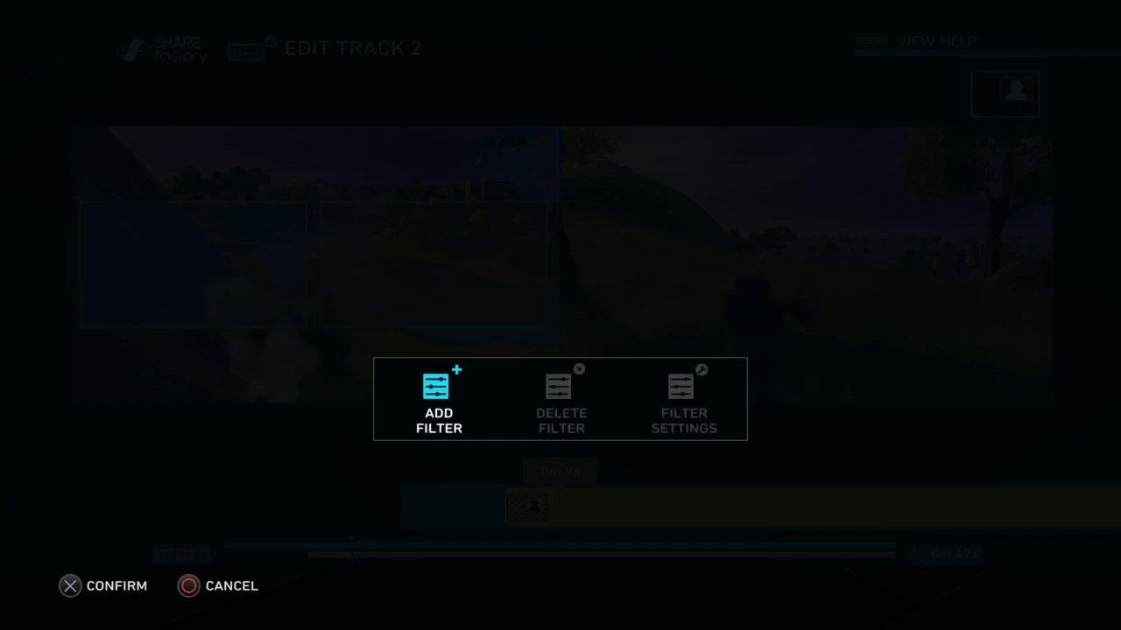
pyautogui.press('Escape')
# - Confirm Side by Side as the PIP layout again and return to the main project timeline
pyautogui.press('Left')
pyautogui.press('Left')
pyautogui.press('Left')
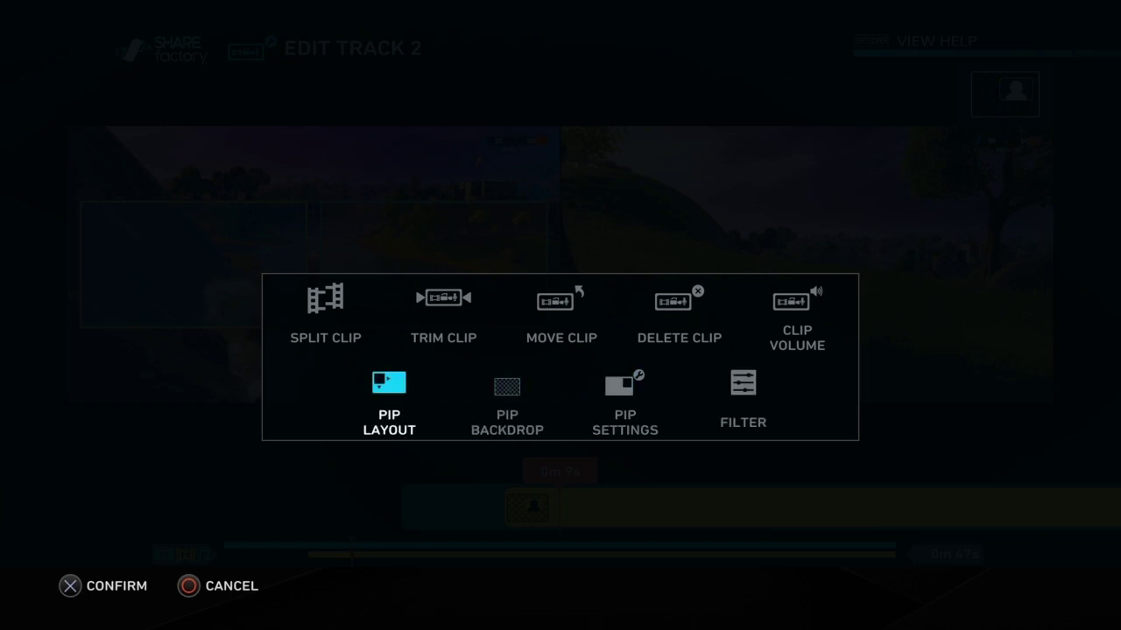
pyautogui.press('Return')
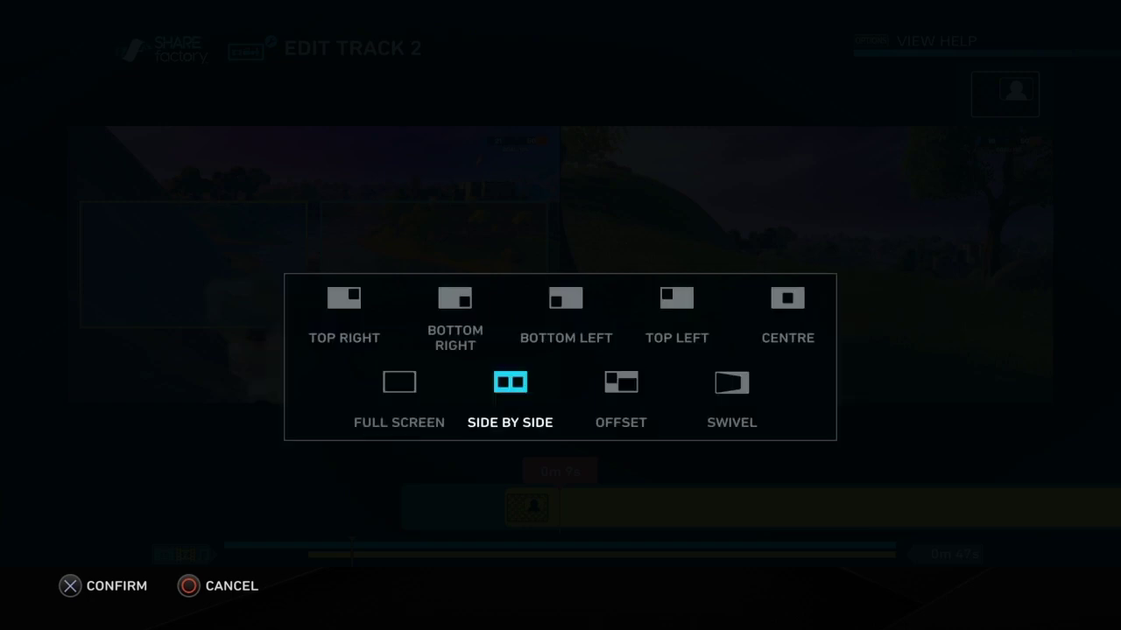
pyautogui.press('Return')
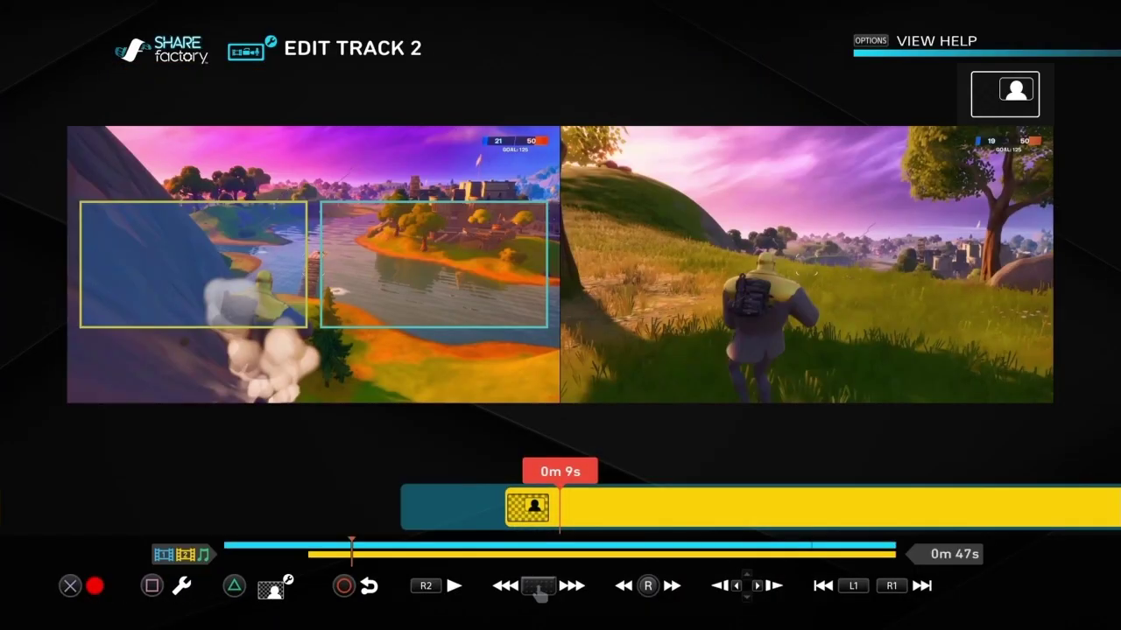
pyautogui.press('Escape')
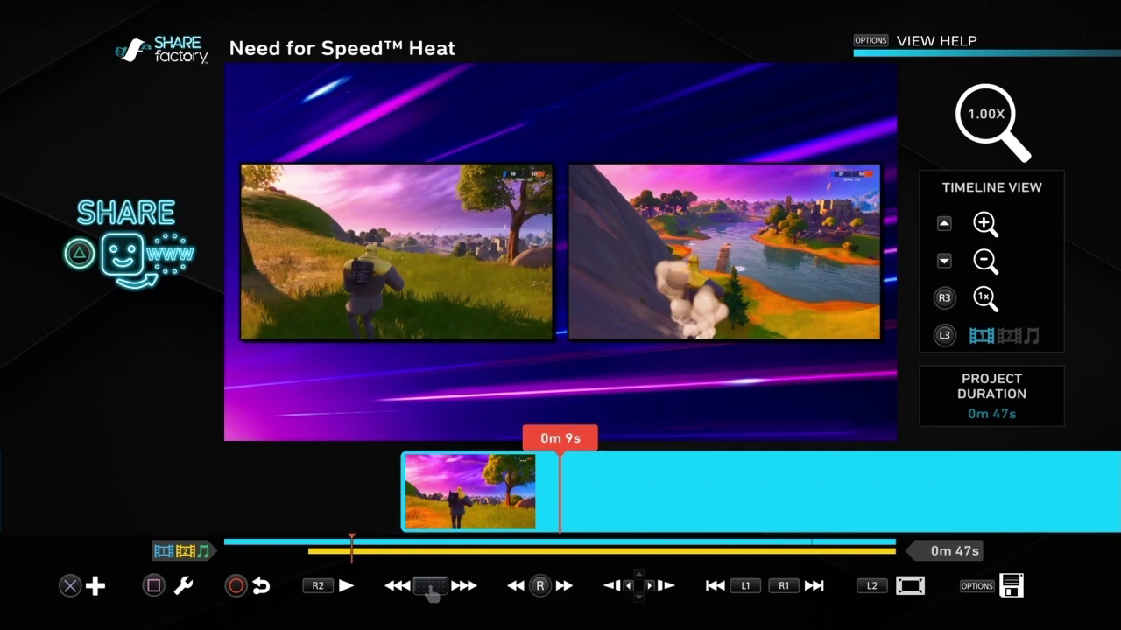
# - Play the project from the beginning to review the side-by-side clips over the backdrop, pausing at about 14 s
pyautogui.press('Left')
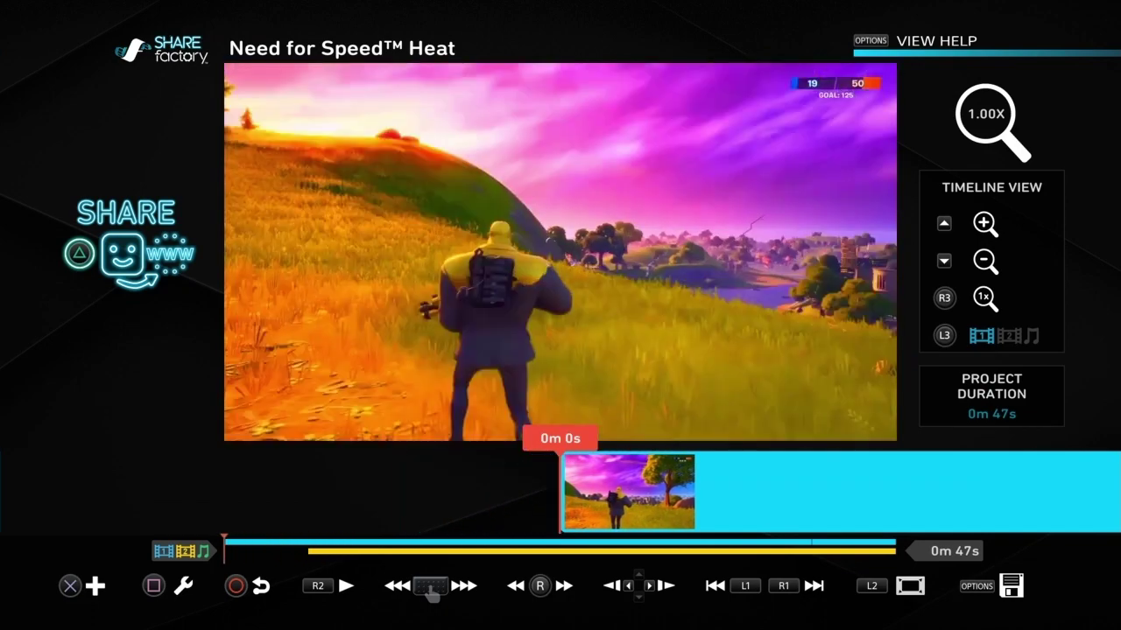
pyautogui.press('space')
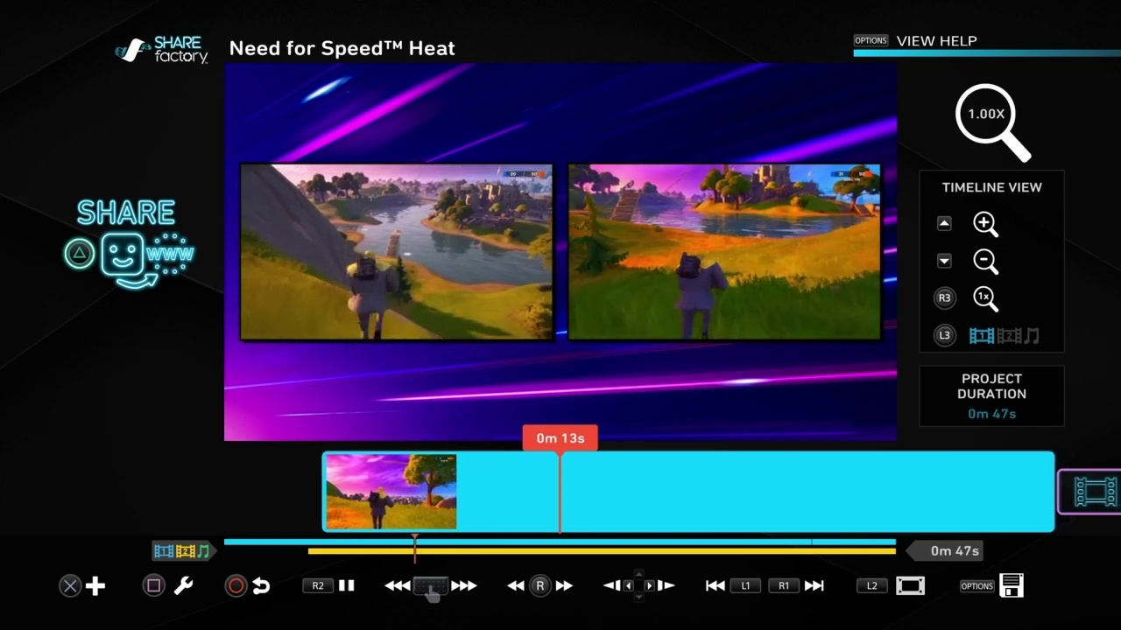
pyautogui.press('space')
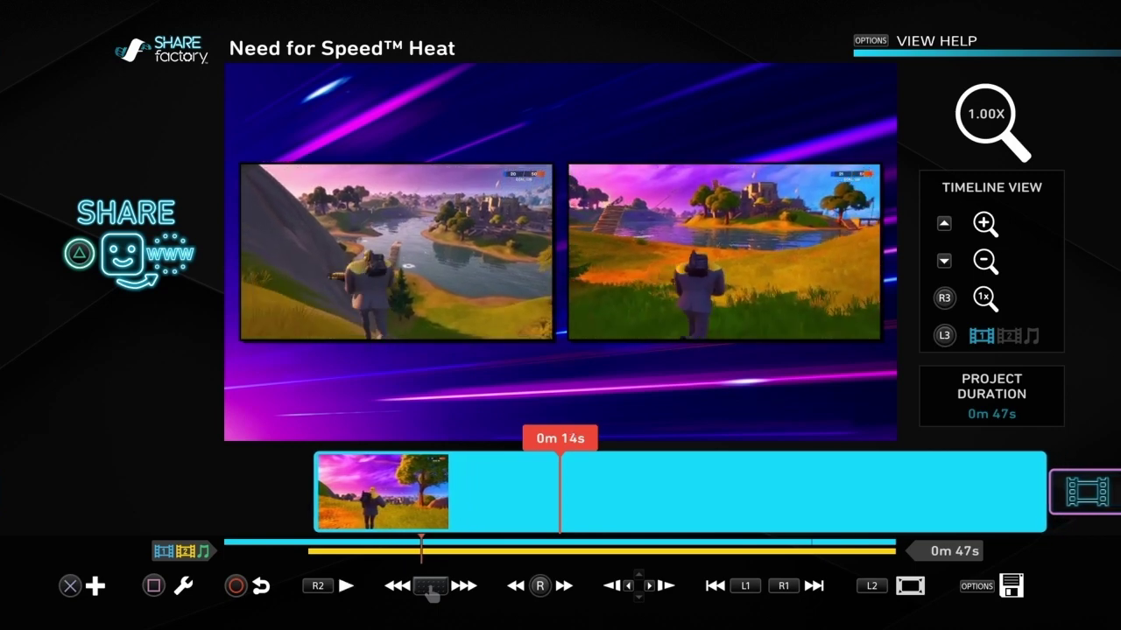
# - Open Track 2 for editing and start replacing the backdrop behind its PIP clips
pyautogui.press('Return')
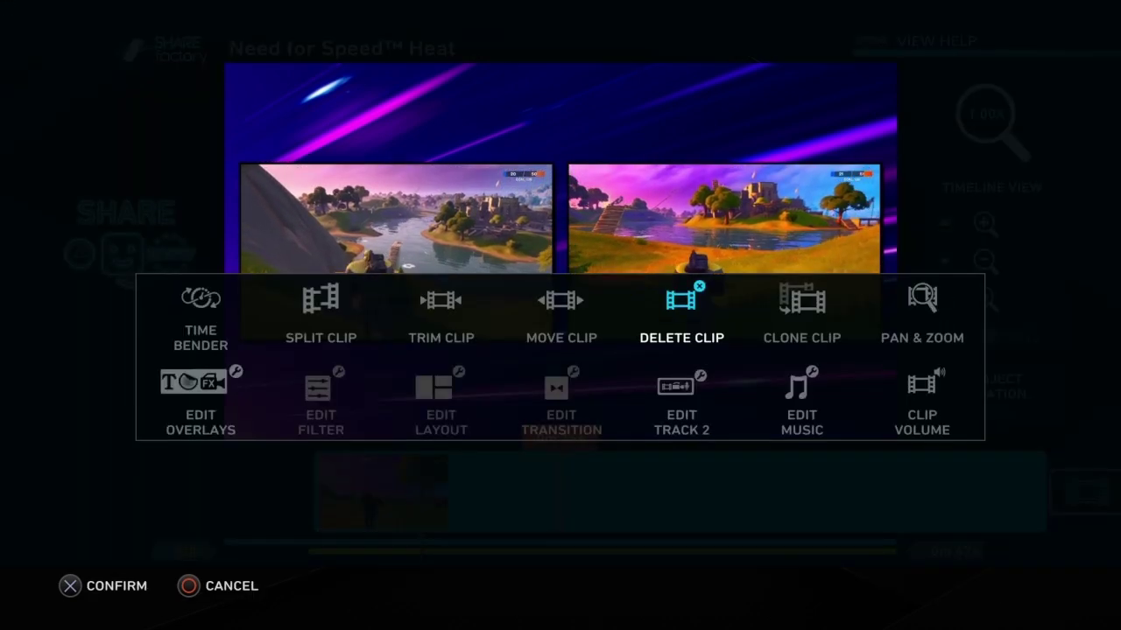
pyautogui.press('Down')
pyautogui.press('Return')
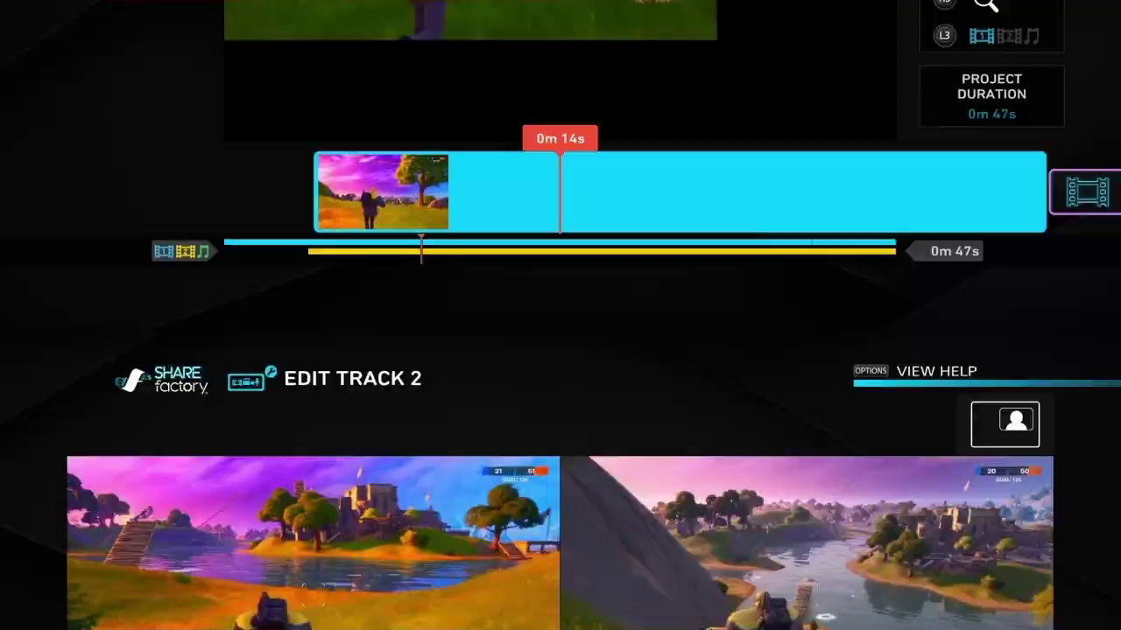
pyautogui.press('Return')
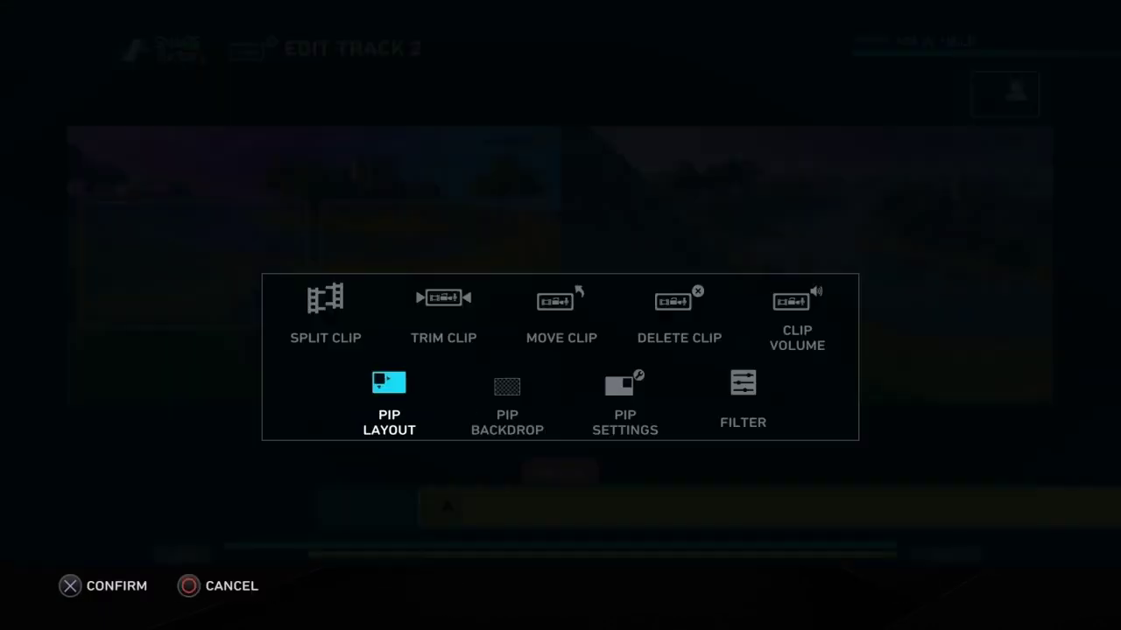
pyautogui.press('Right')
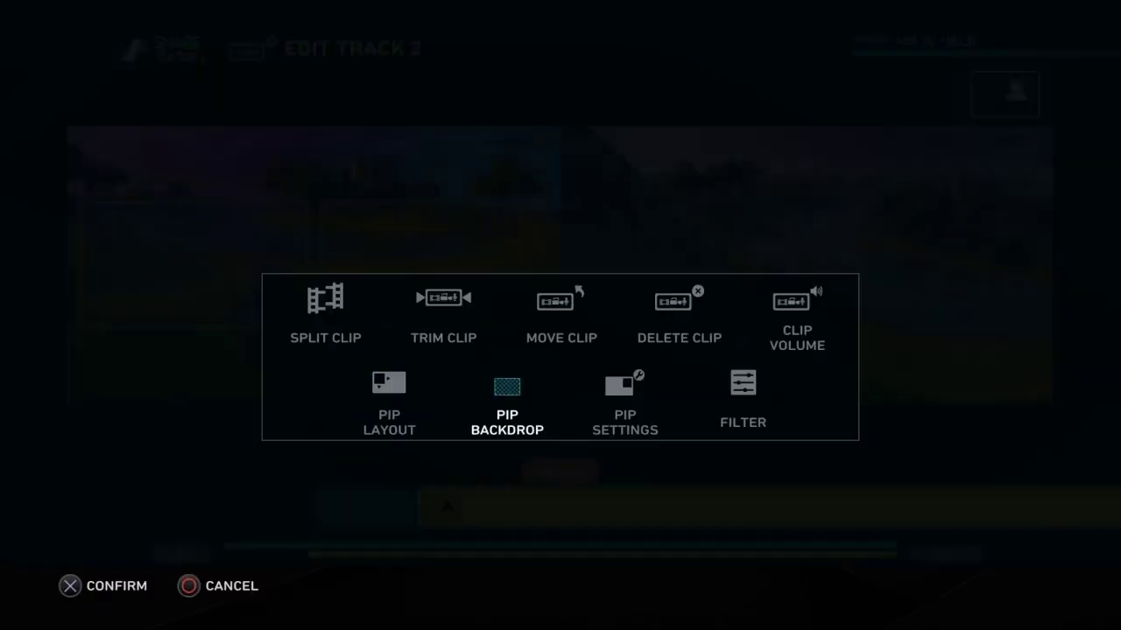
pyautogui.press('Return')
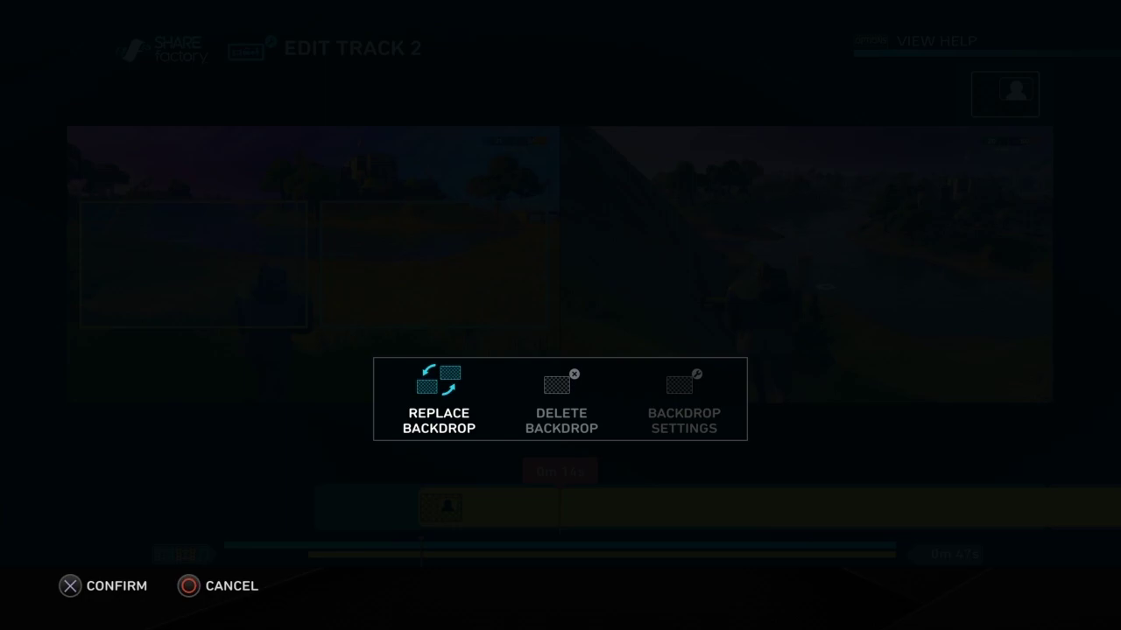
pyautogui.press('Return')
# - Choose Cloud as the new PIP backdrop, return to the main project timeline and preview the result
pyautogui.press('Right')
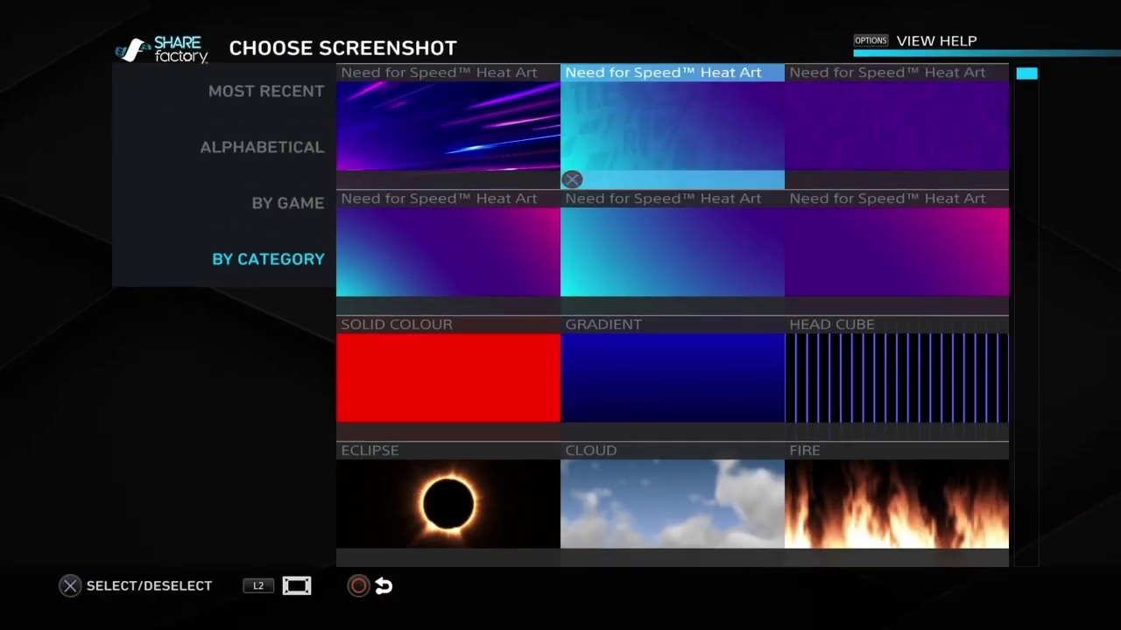
pyautogui.press('Down')
pyautogui.press('Down')
pyautogui.press('Down')
pyautogui.press('Down')
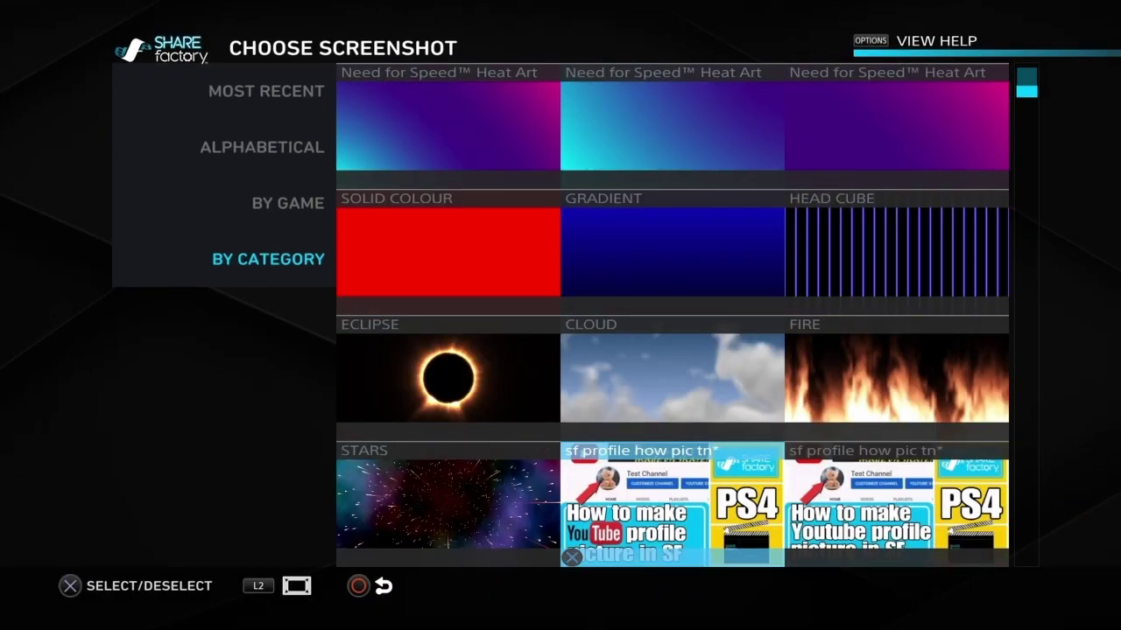
pyautogui.press('Down')
pyautogui.press('Up')
pyautogui.press('Up')
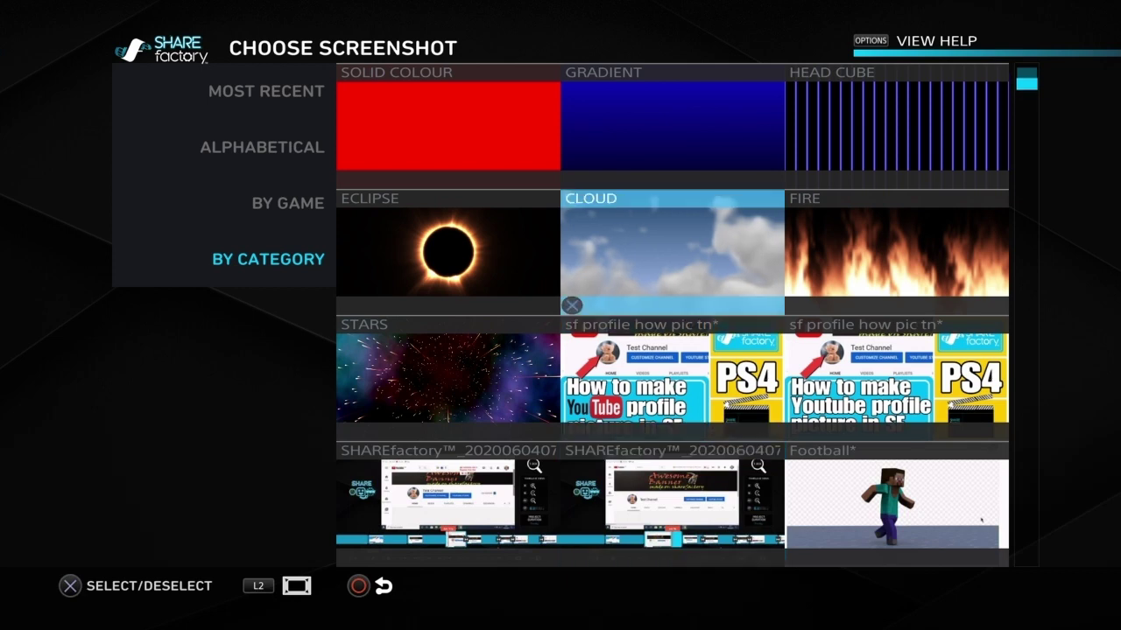
pyautogui.press('Escape')
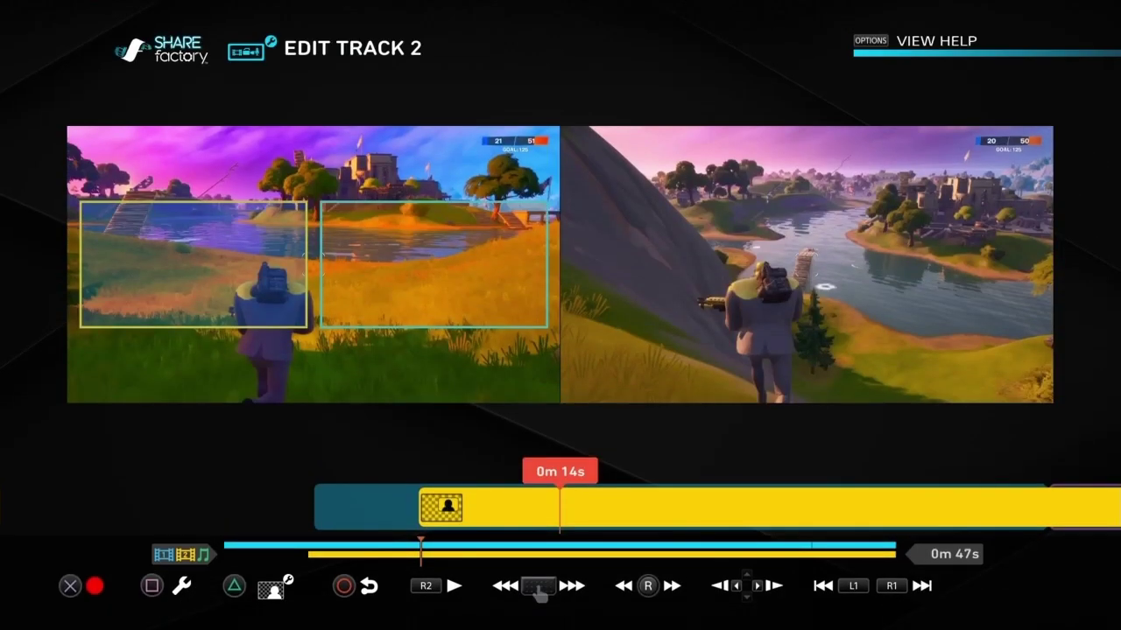
pyautogui.press('Escape')
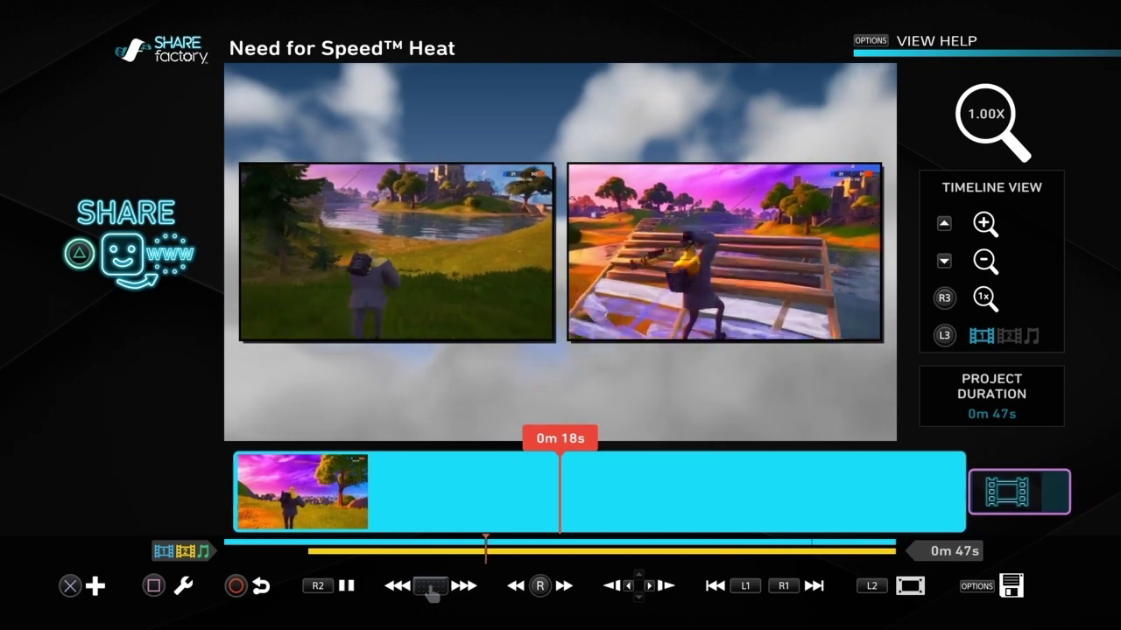
pyautogui.press('space')
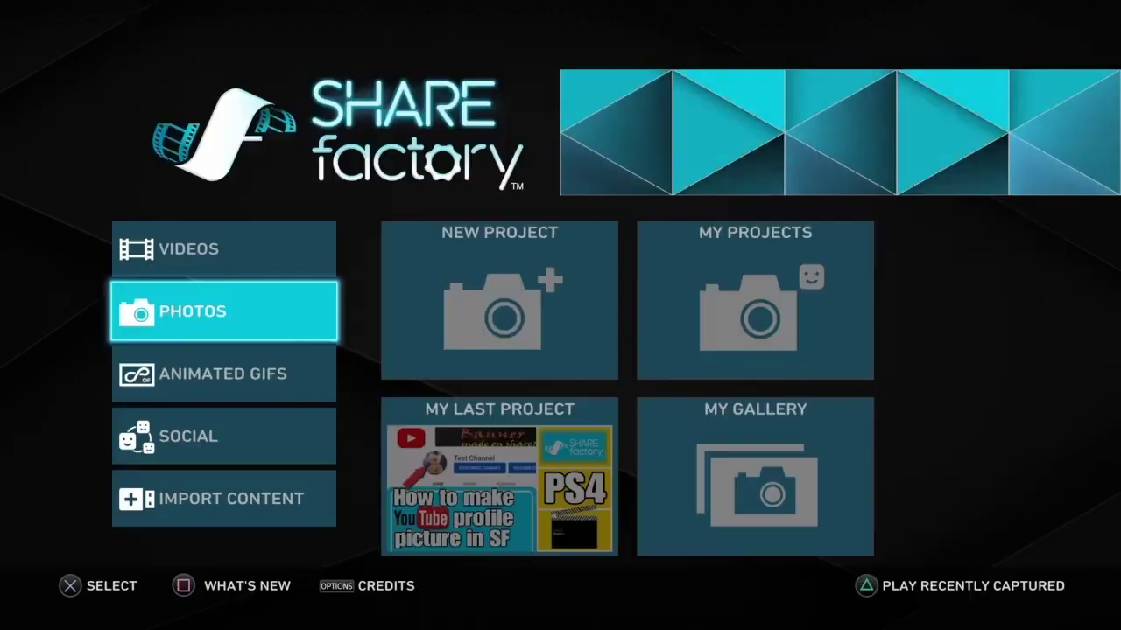
# - Create a new photo project with the Need for Speed Heat theme and its dark purple patterned artwork as the single-frame image
pyautogui.press('Right')
pyautogui.press('Return')
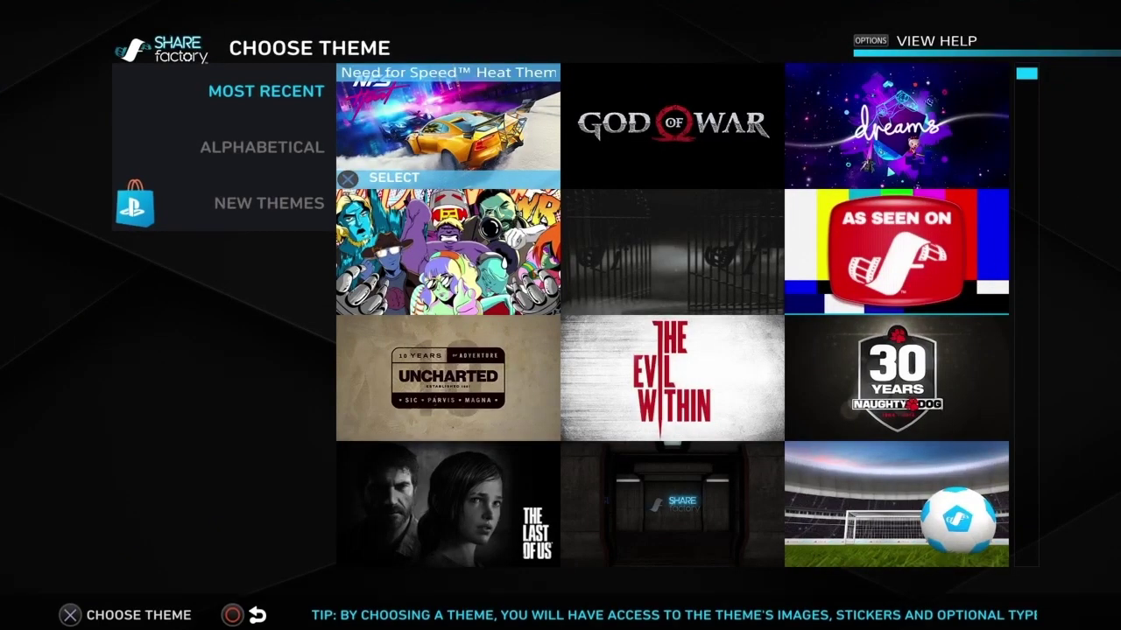
pyautogui.press('Return')
pyautogui.press('Right')
pyautogui.press('Right')
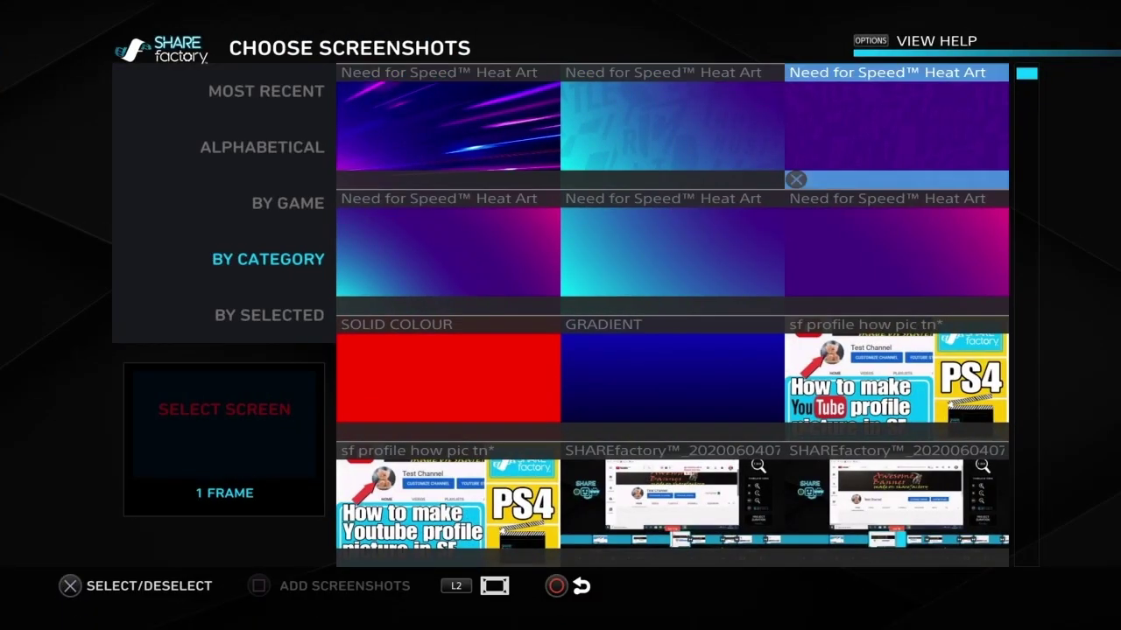
pyautogui.press('Return')
pyautogui.press('F1')
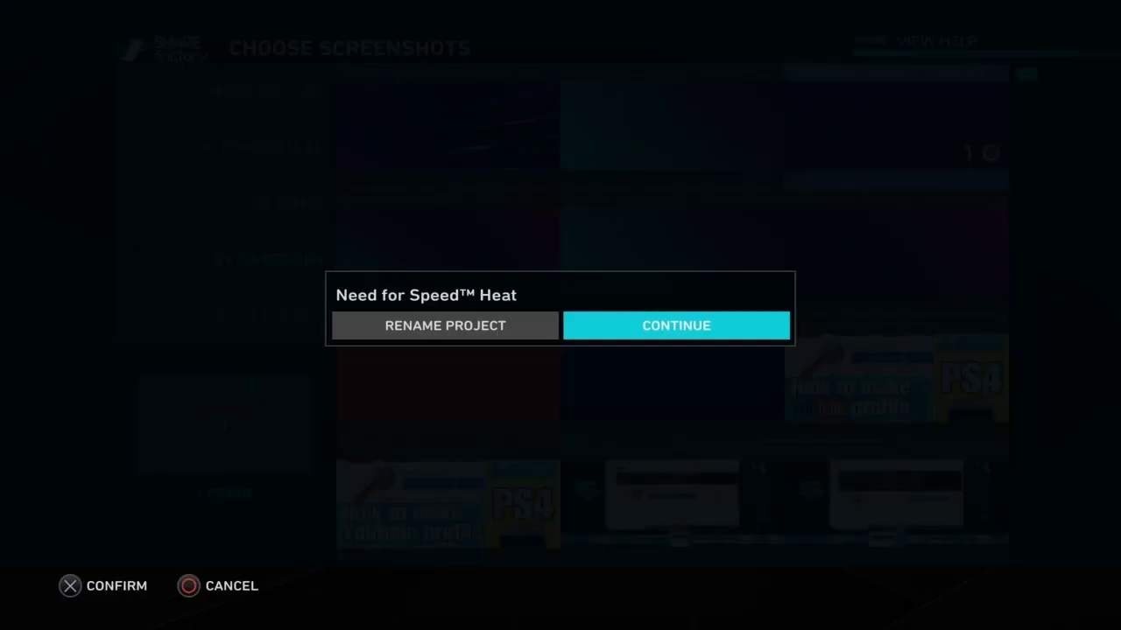
pyautogui.press('Return')
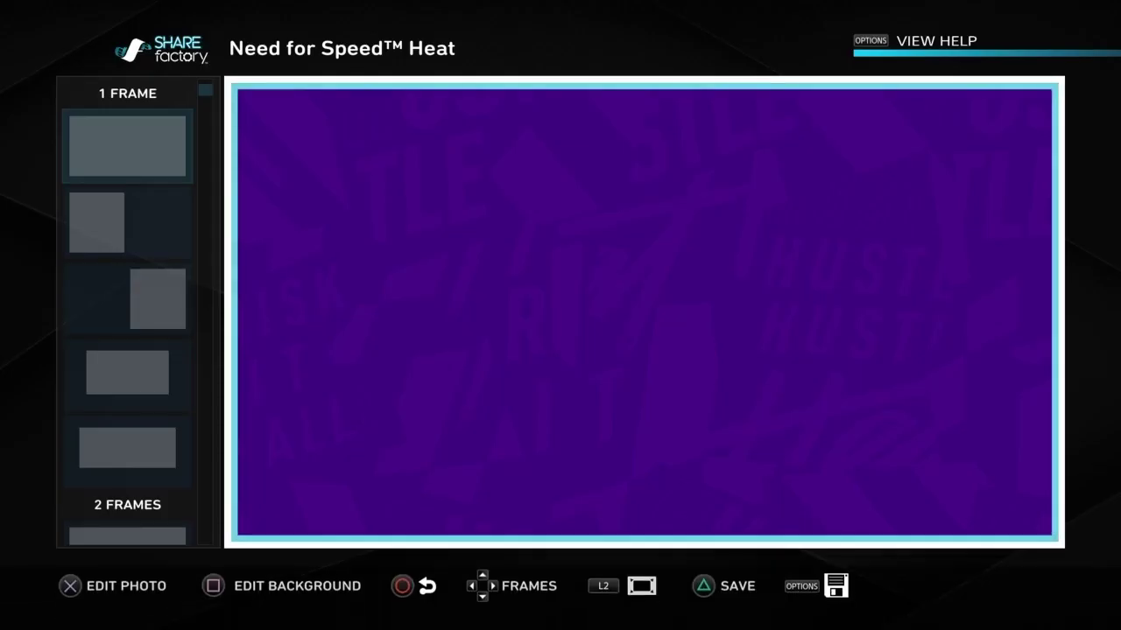
# - Add a text overlay in the large bold style reading "Thanks for watching" to the photo
pyautogui.press('Return')
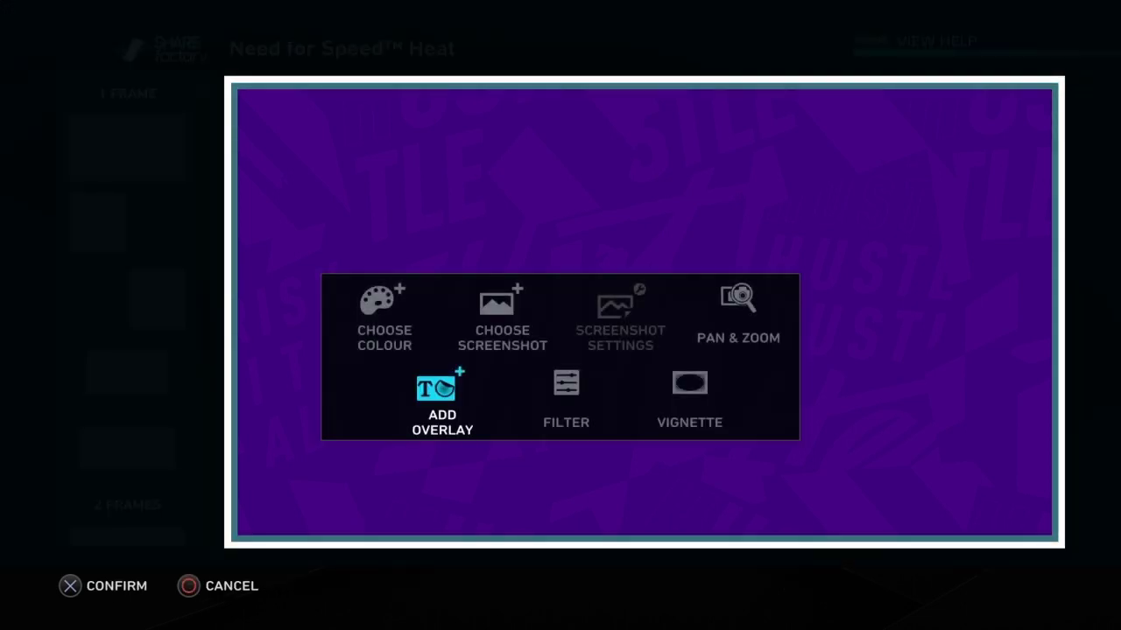
pyautogui.press('Return')
pyautogui.press('Down')
pyautogui.press('Up')
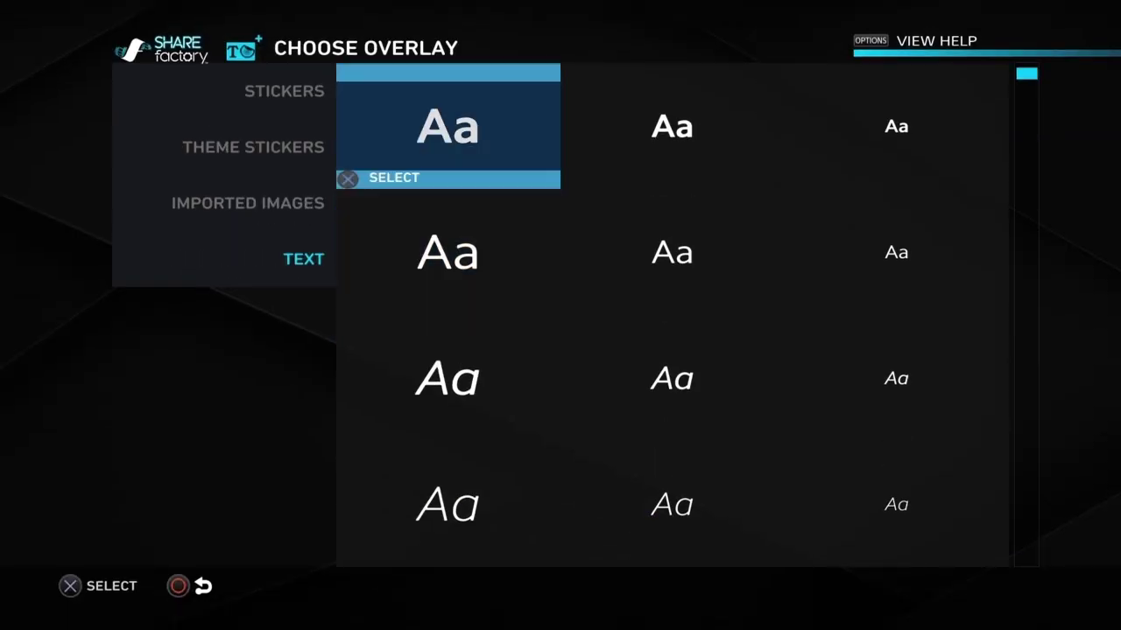
pyautogui.press('Escape')
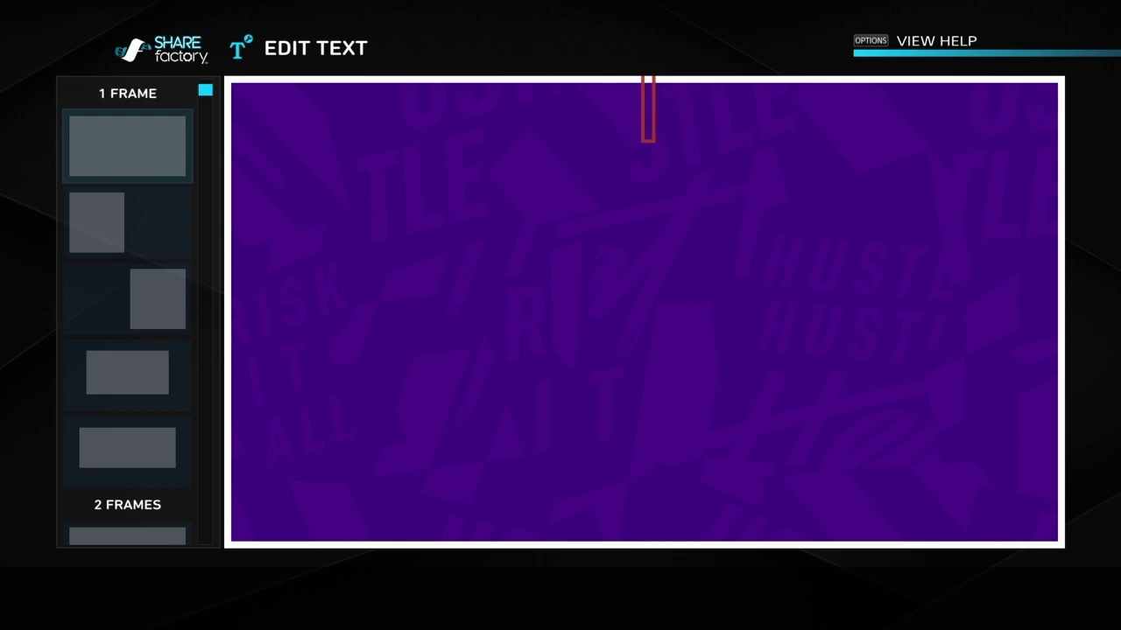
pyautogui.write('anks for watching')
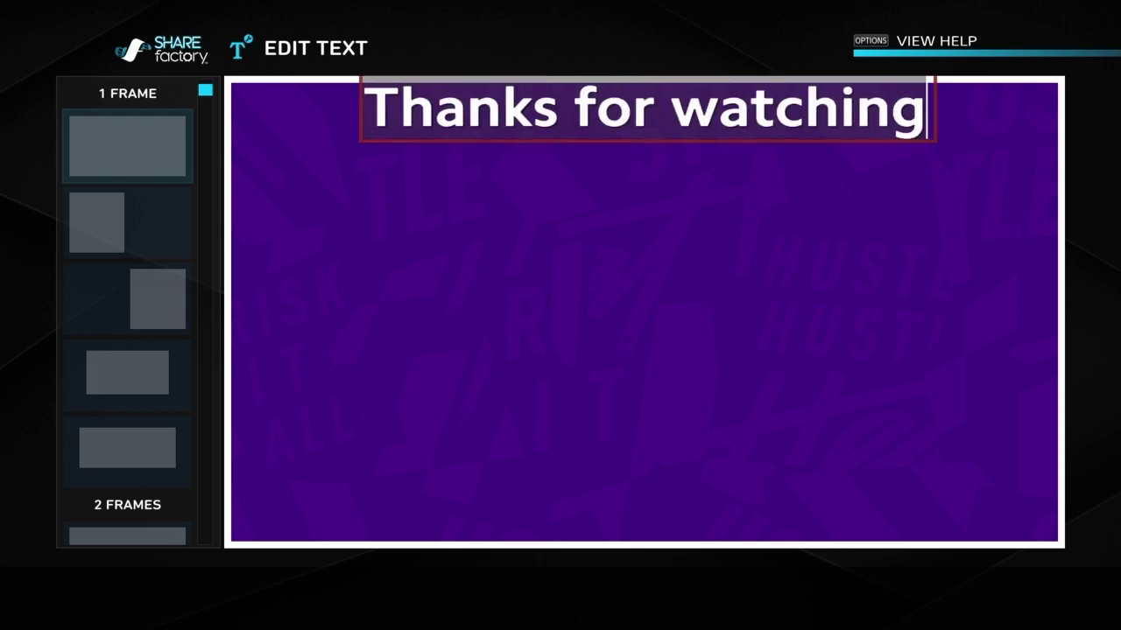
# - Transform the "Thanks for watching" text by moving it slightly down so it sits fully inside the photo's upper border
pyautogui.press('Return')
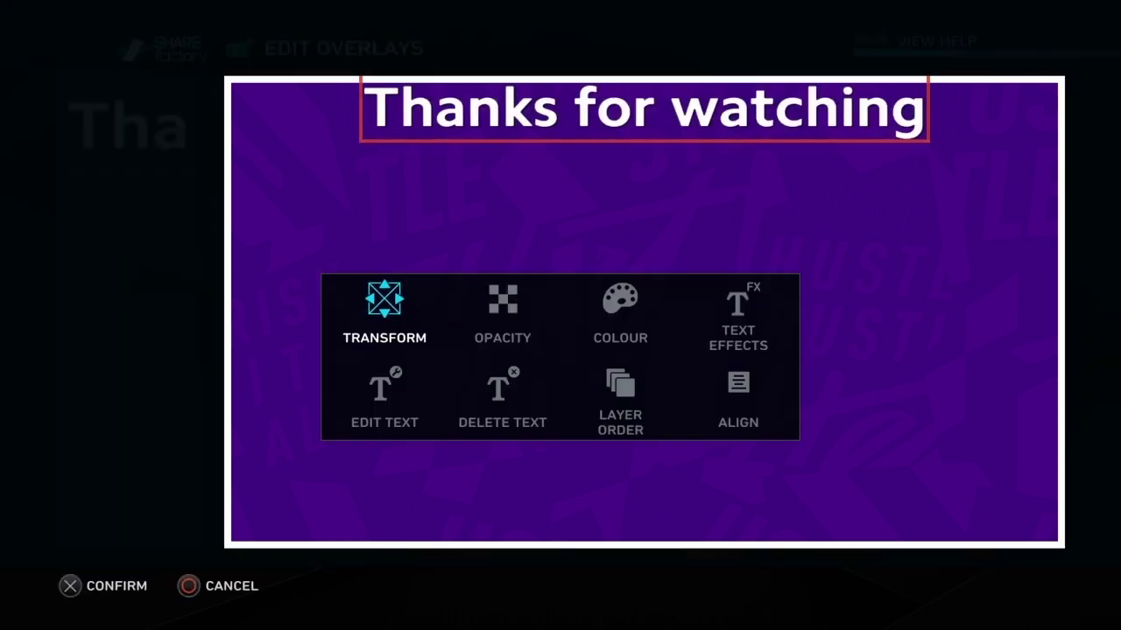
pyautogui.press('Return')
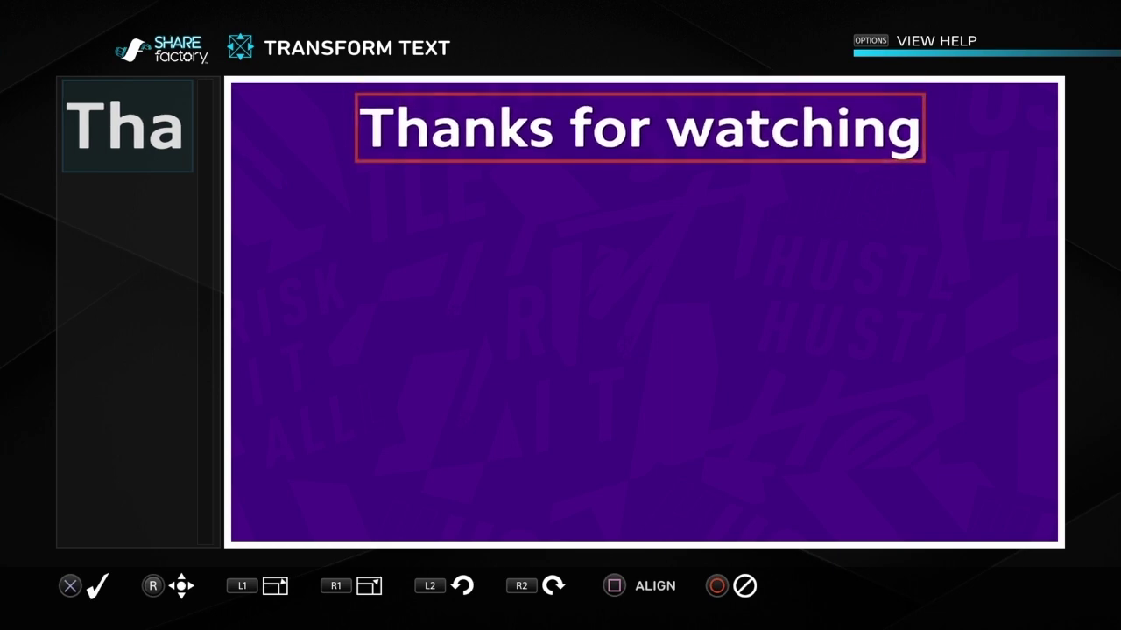
pyautogui.press('Return')
pyautogui.press('Escape')
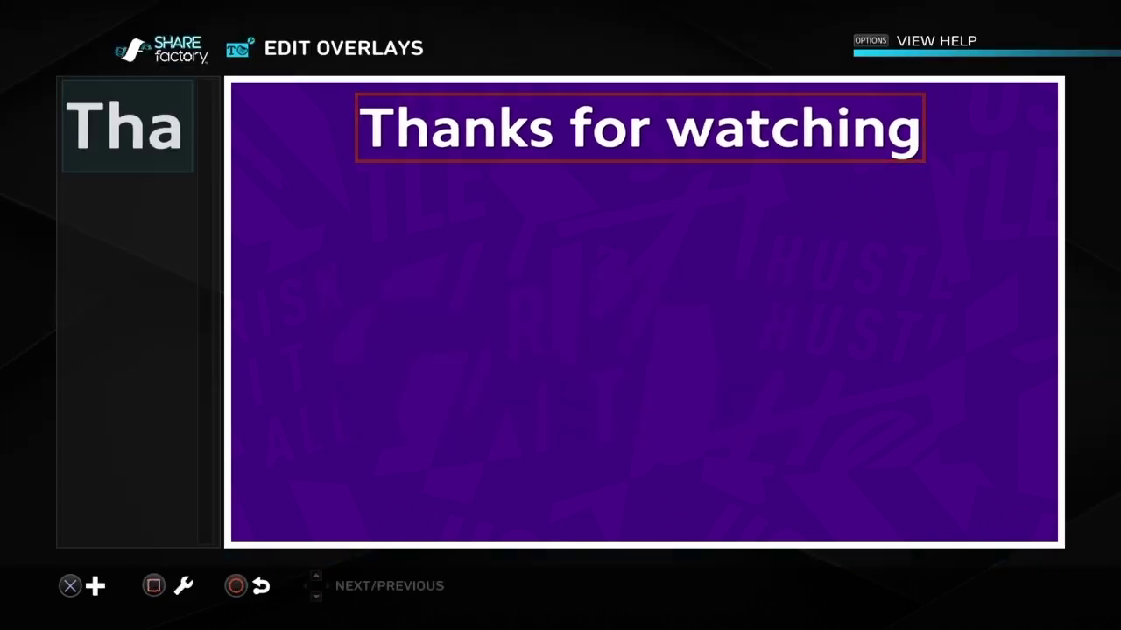
pyautogui.press('Return')
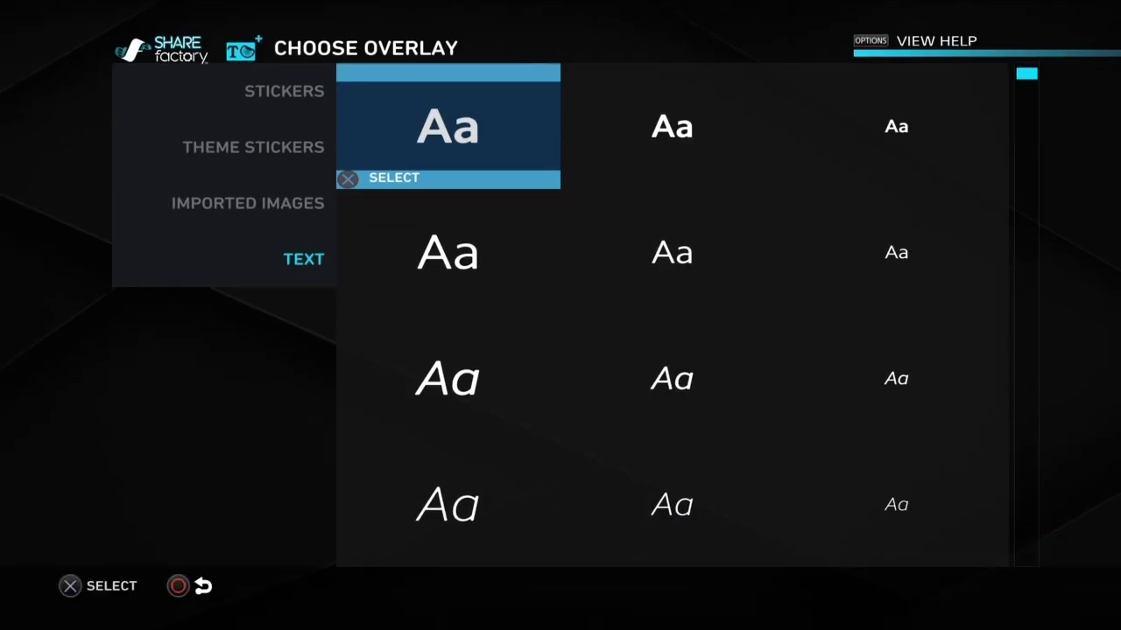
pyautogui.press('Escape')
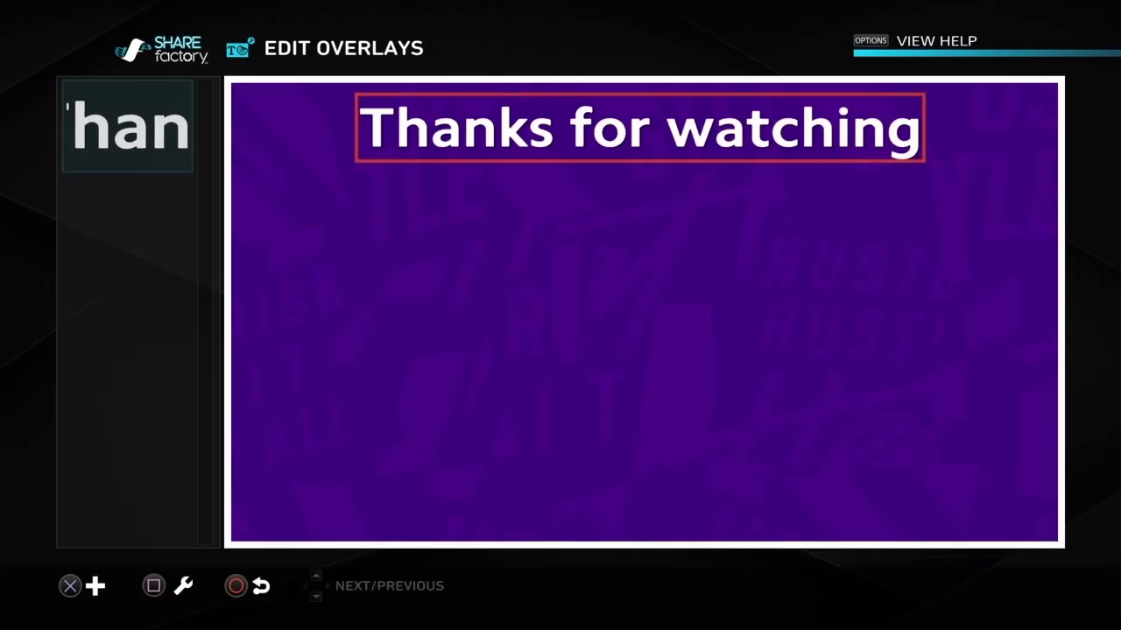
# - Leave overlay editing, then save and render the "Thanks for watching" photo
pyautogui.press('Escape')
pyautogui.press('F1')
pyautogui.press('Right')
pyautogui.press('Return')
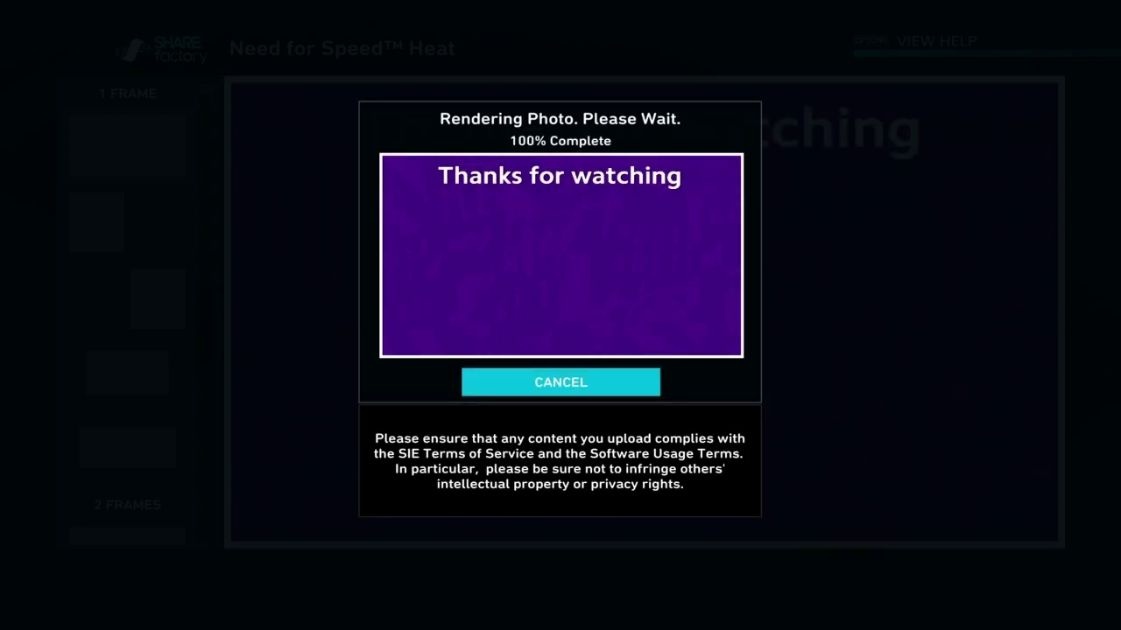
pyautogui.press('Return')
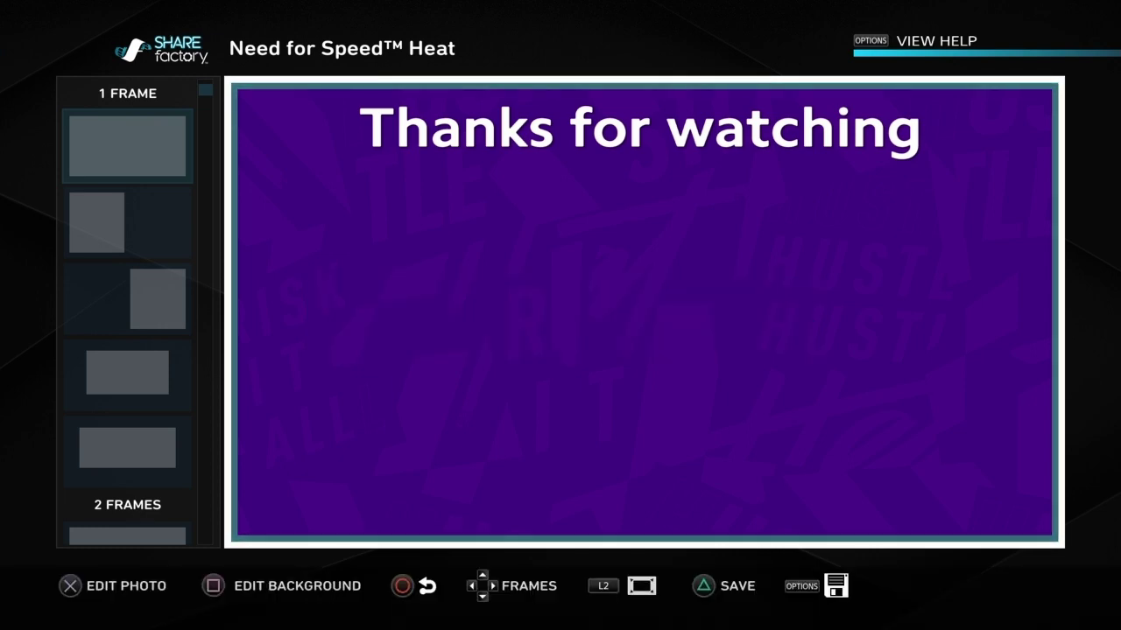
# - Exit the photo project and return to the main menu
pyautogui.press('Escape')
pyautogui.press('Down')
pyautogui.press('Return')
pyautogui.press('Return')
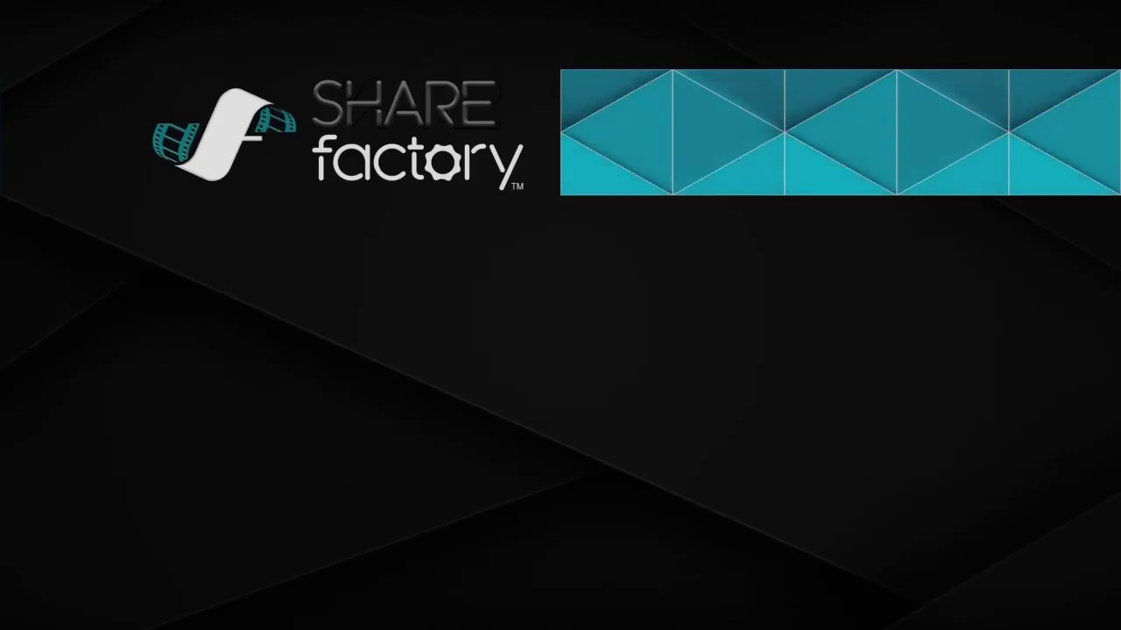
# - Reopen the saved Need for Speed Heat video project containing the side-by-side clips
pyautogui.press('Left')
pyautogui.press('Up')
pyautogui.press('Right')
pyautogui.press('Right')
pyautogui.press('Return')
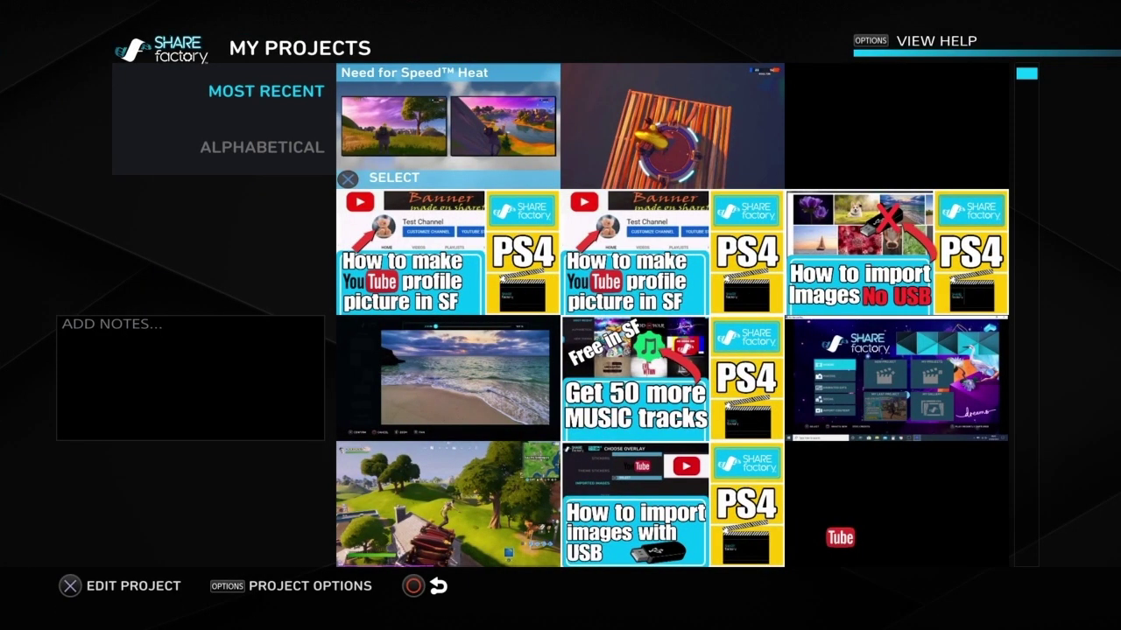
pyautogui.press('Right')
pyautogui.press('Return')
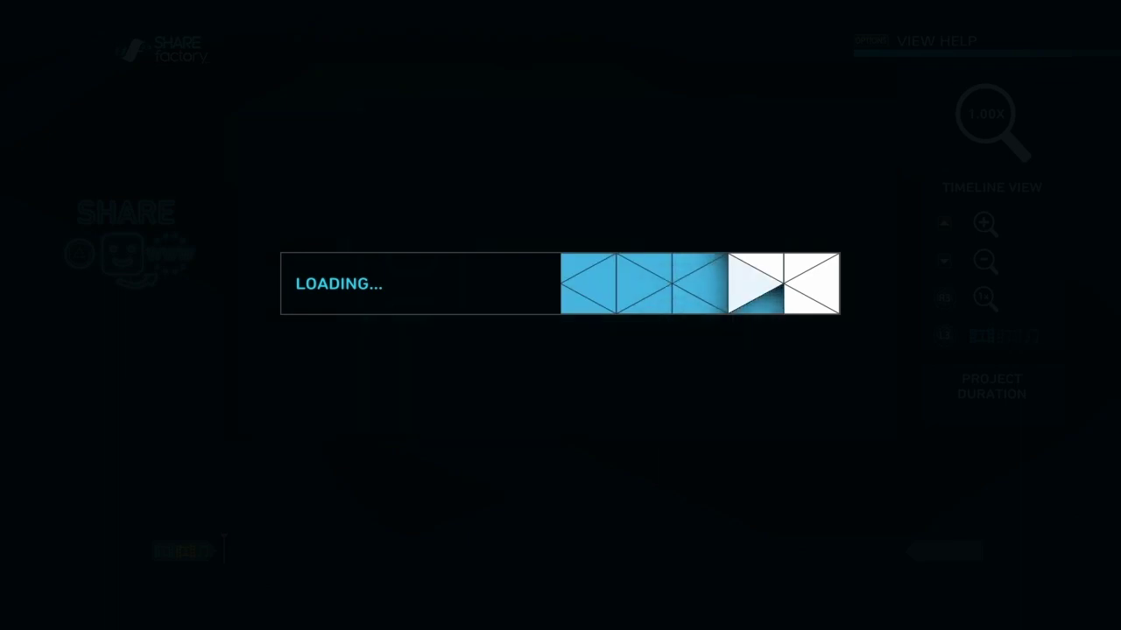
# - Place the playhead at 0m 7s, just after the Track 2 clip begins, and open Track 2 for editing
pyautogui.press('Left')
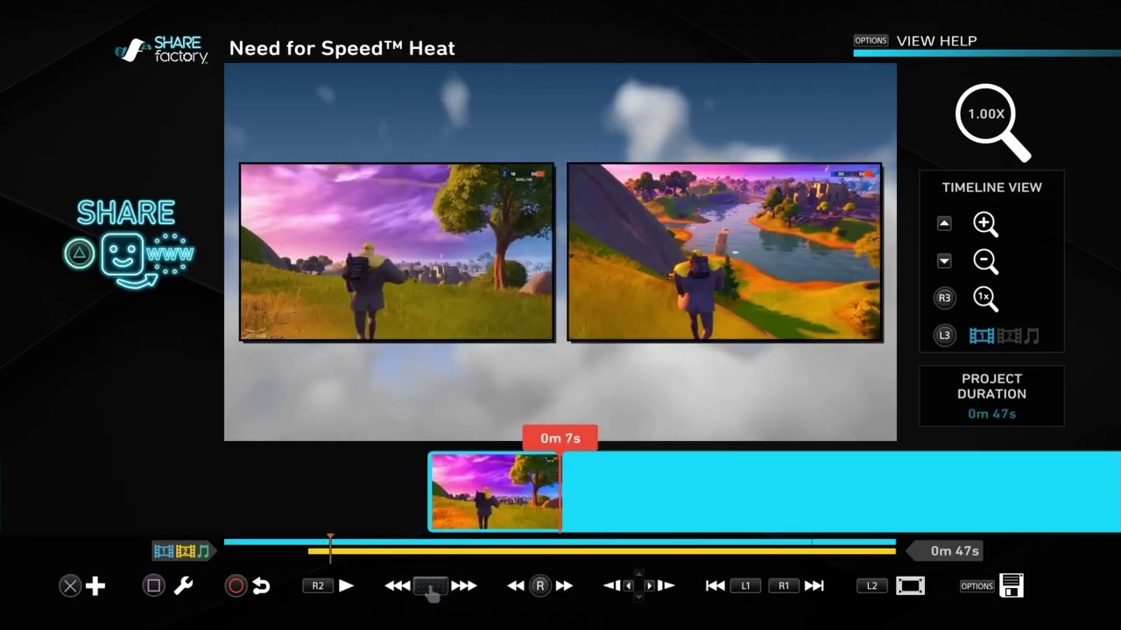
pyautogui.press('Return')
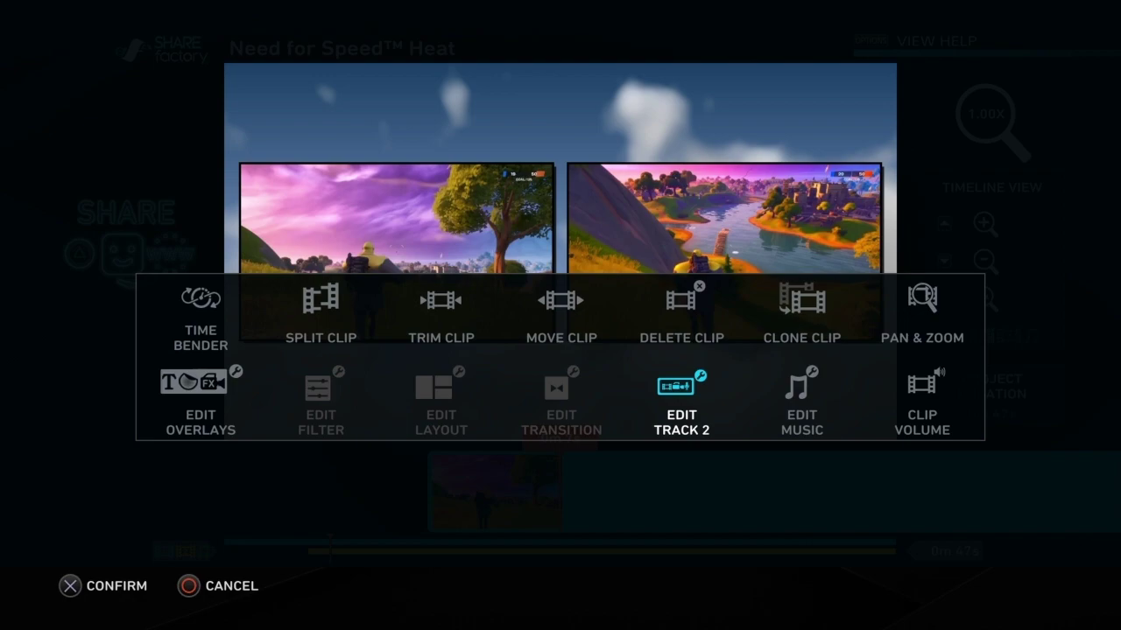
pyautogui.press('Return')
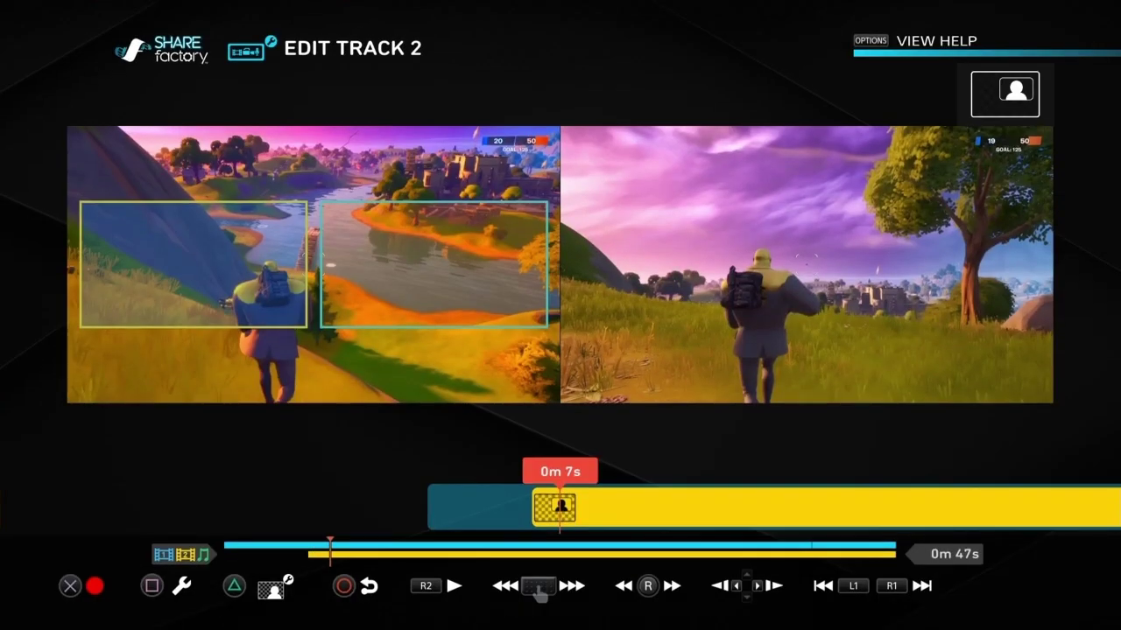
# - Open the PIP Backdrop screenshot chooser for the Track 2 clip and sort the images by most recent
pyautogui.press('Return')
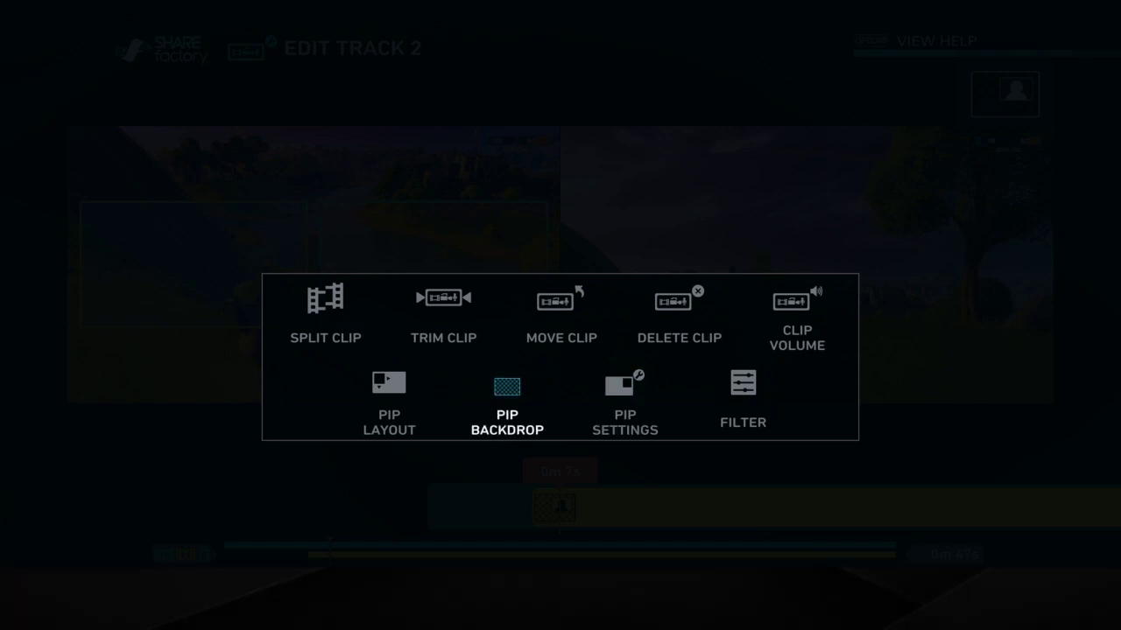
pyautogui.press('Return')
pyautogui.press('Return')
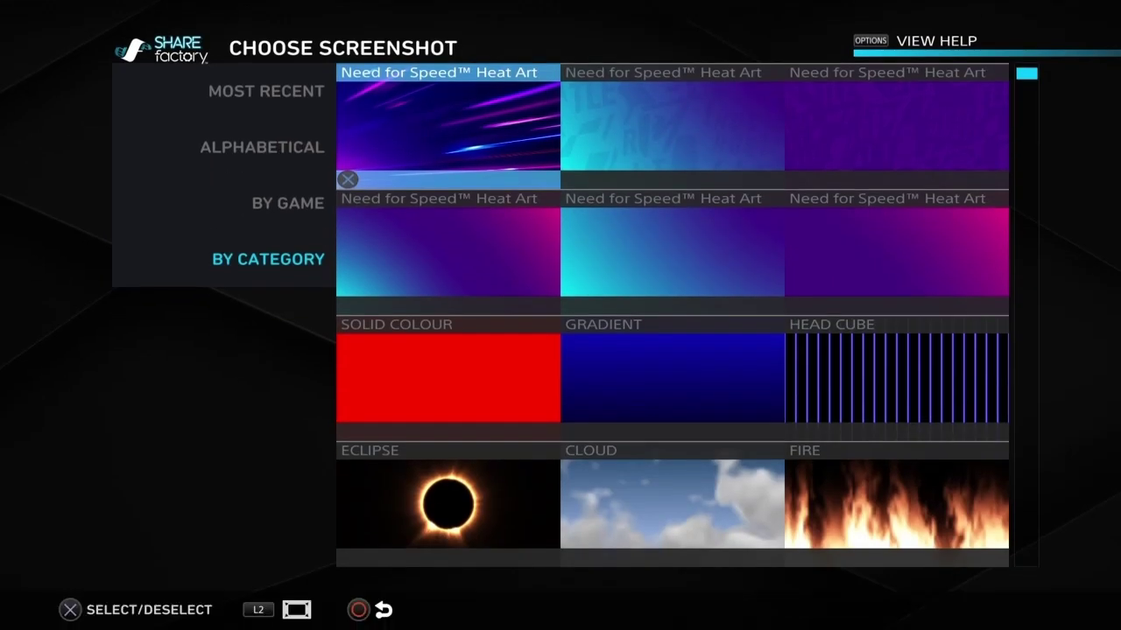
pyautogui.press('Left')
pyautogui.press('Up')
pyautogui.press('Up')
pyautogui.press('Up')
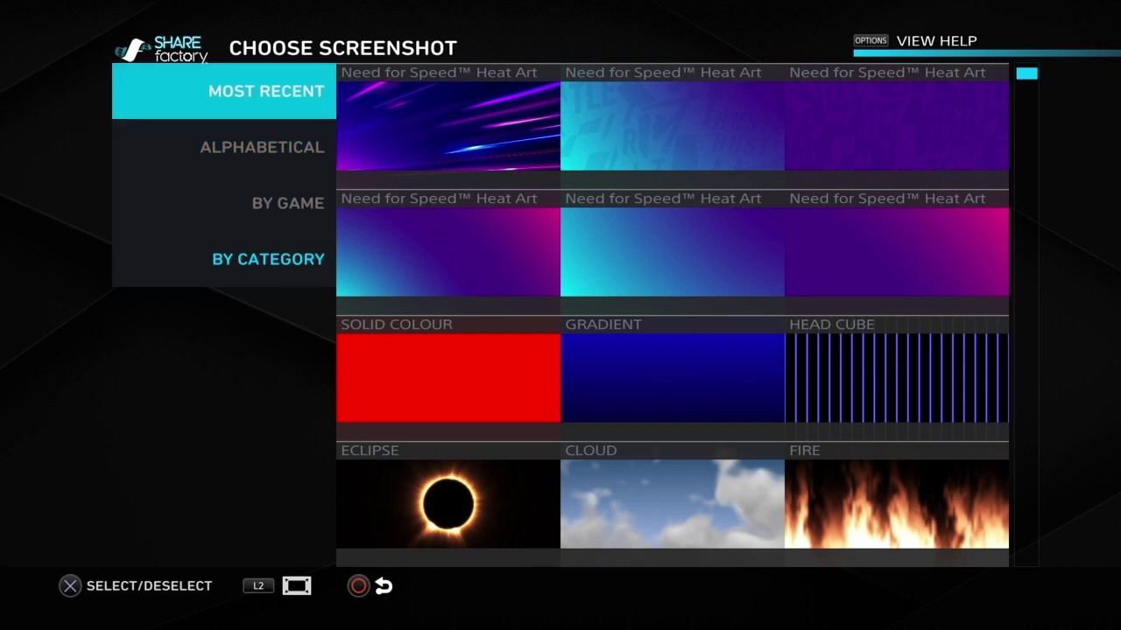
pyautogui.press('Right')
# - Choose the custom Need for Speed Heat "Thanks for watching" screenshot as the PIP backdrop
pyautogui.press('Right')
pyautogui.press('Right')
pyautogui.press('Left')
pyautogui.press('Down')
pyautogui.press('Down')
pyautogui.press('Down')
pyautogui.press('Down')
pyautogui.press('Down')
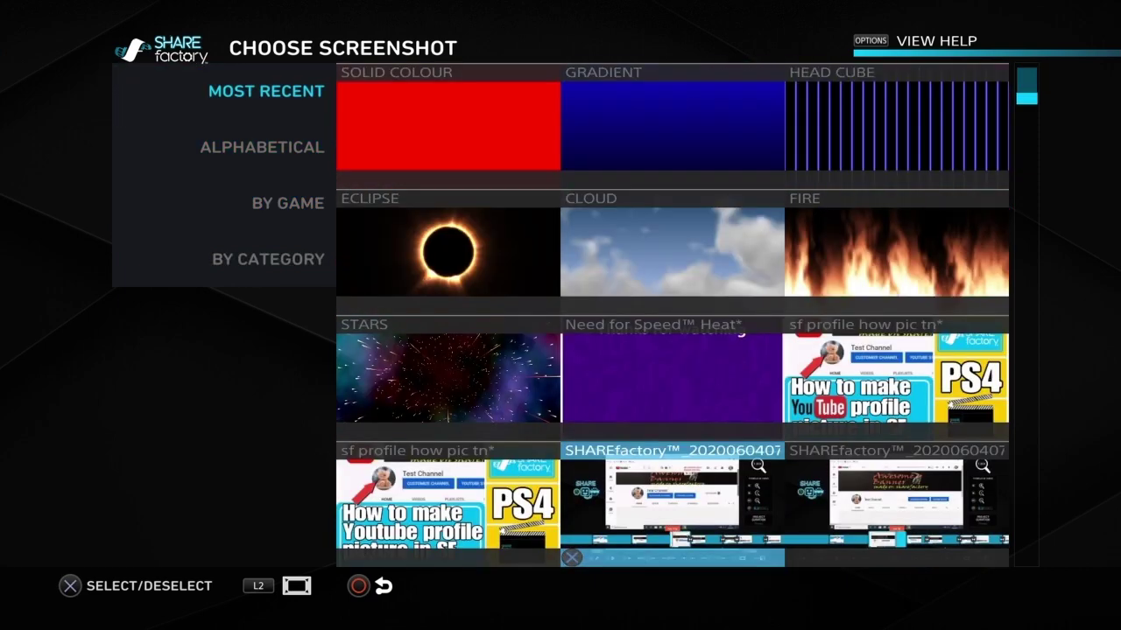
pyautogui.press('Up')
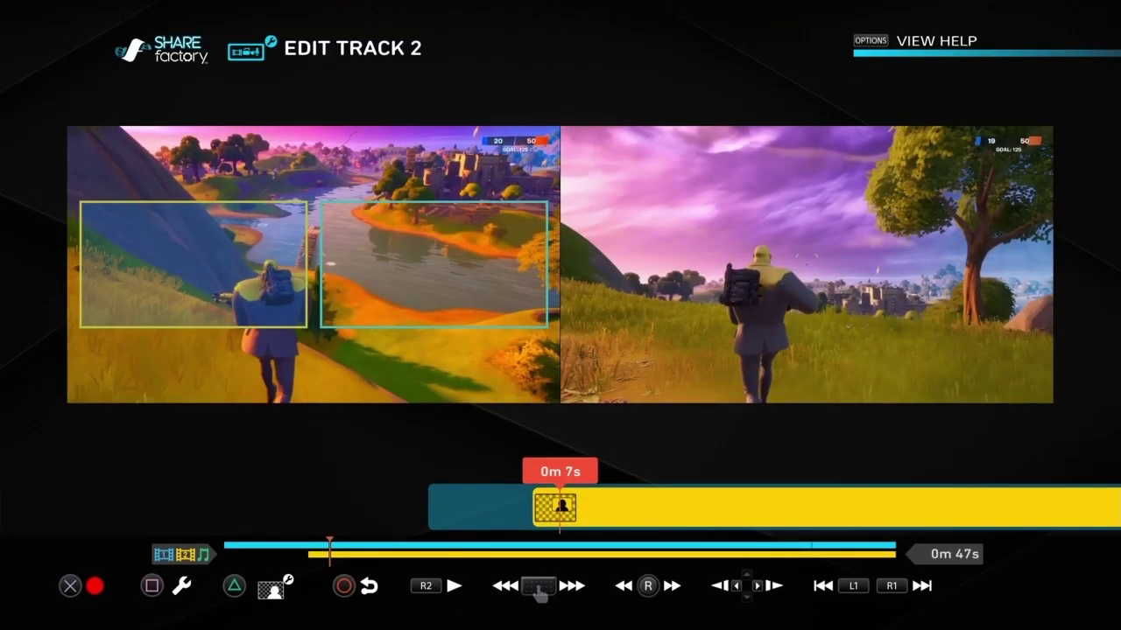
# - Leave Track 2 editing, return to the start of the timeline and preview the side-by-side clips
pyautogui.press('Escape')
pyautogui.press('Left')
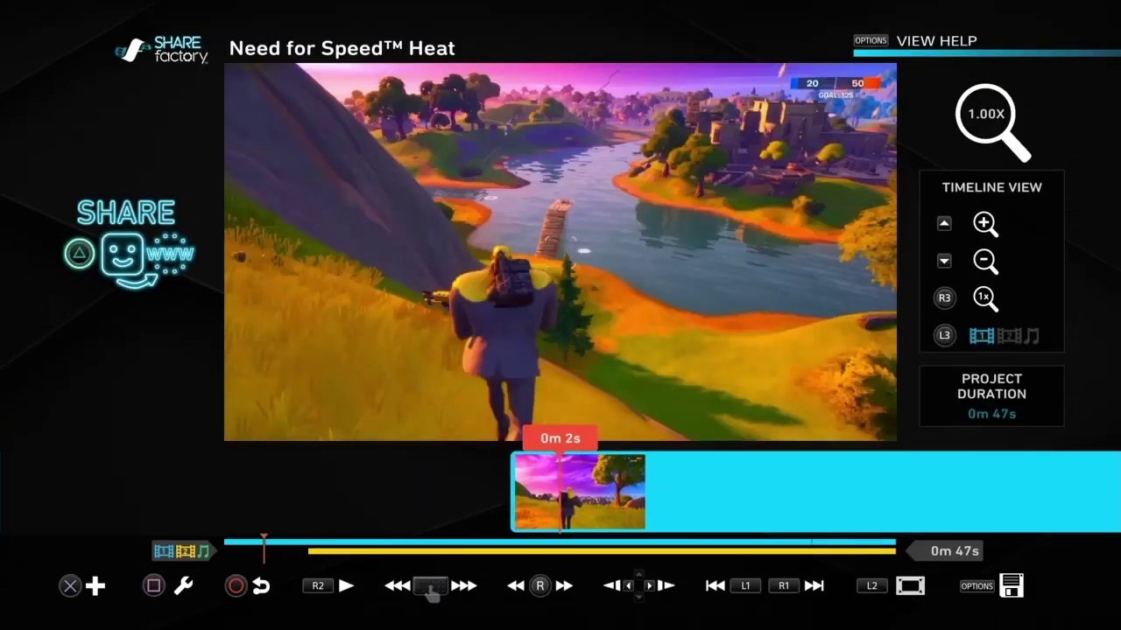
pyautogui.press('space')
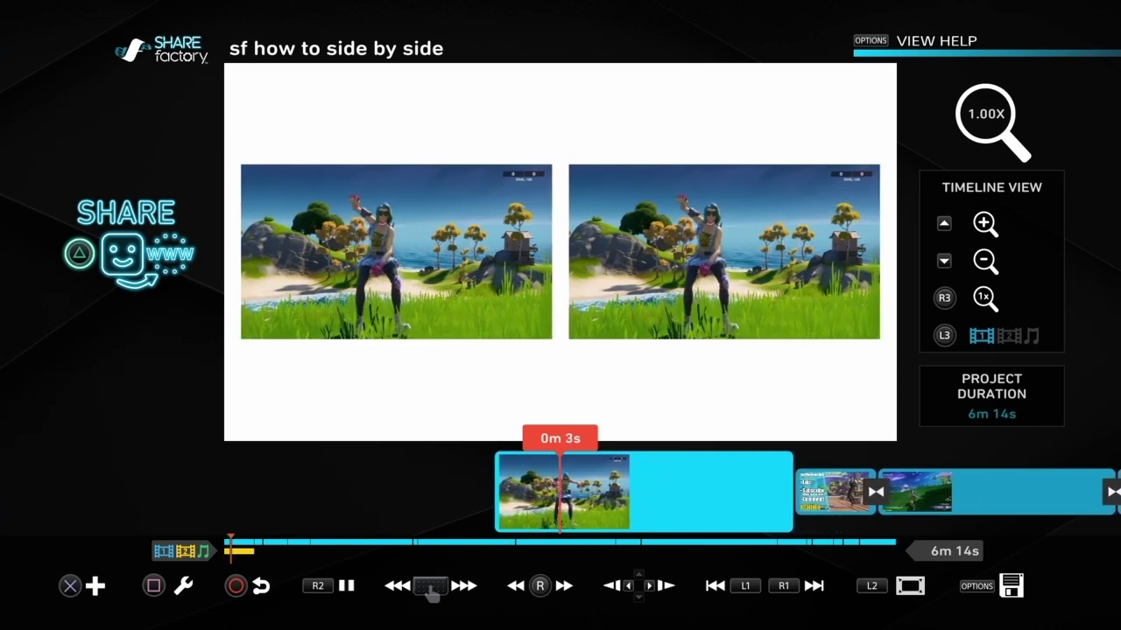
pyautogui.press('space')
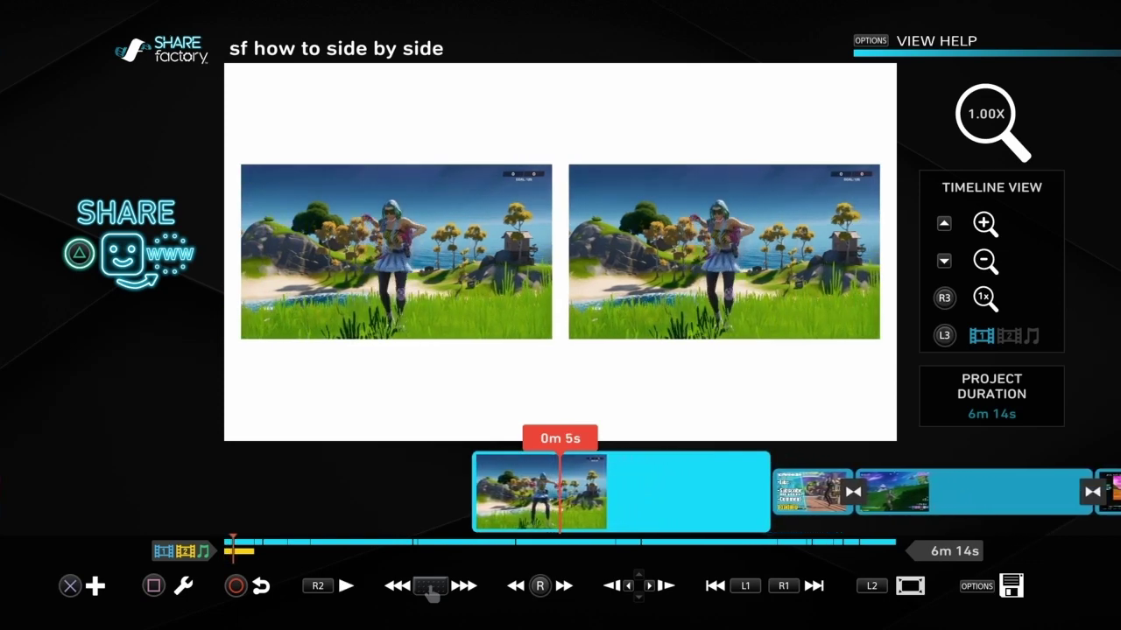
# - Set the first Track 1 clip's volume to 0% for that clip only and play back the side-by-side section
pyautogui.press('s')
pyautogui.press('Left')
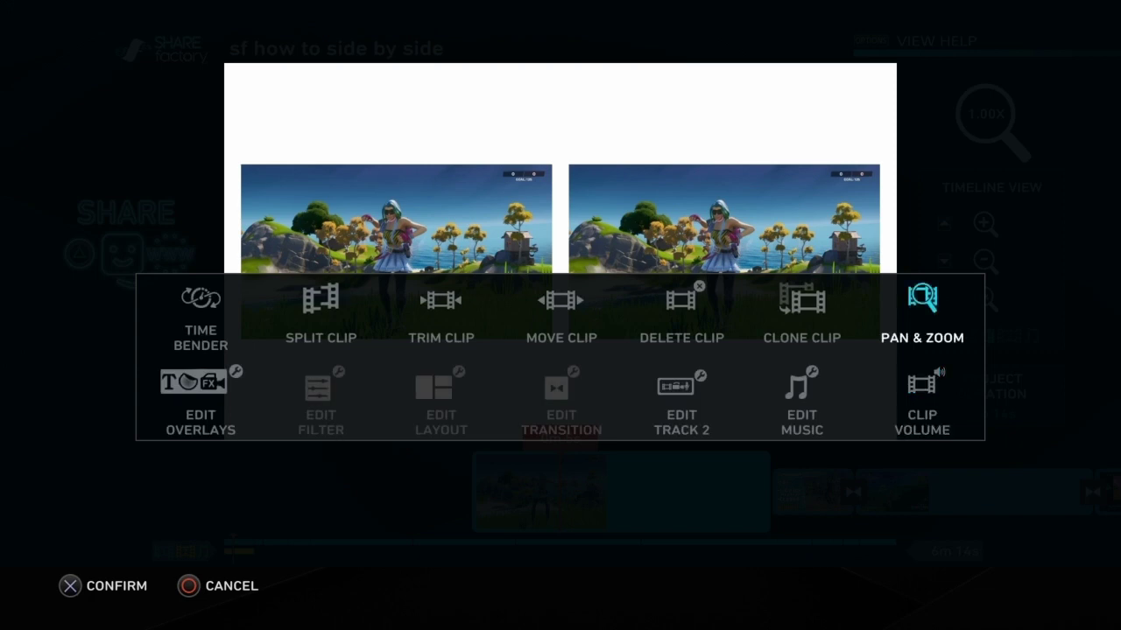
pyautogui.press('Return')
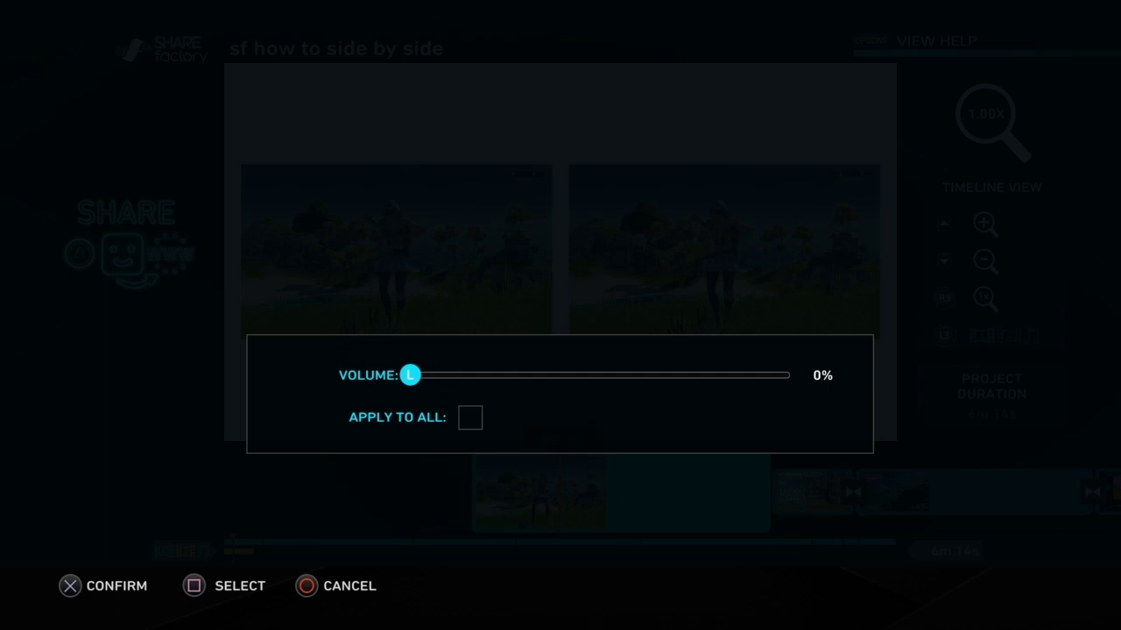
pyautogui.press('Return')
pyautogui.press('Escape')
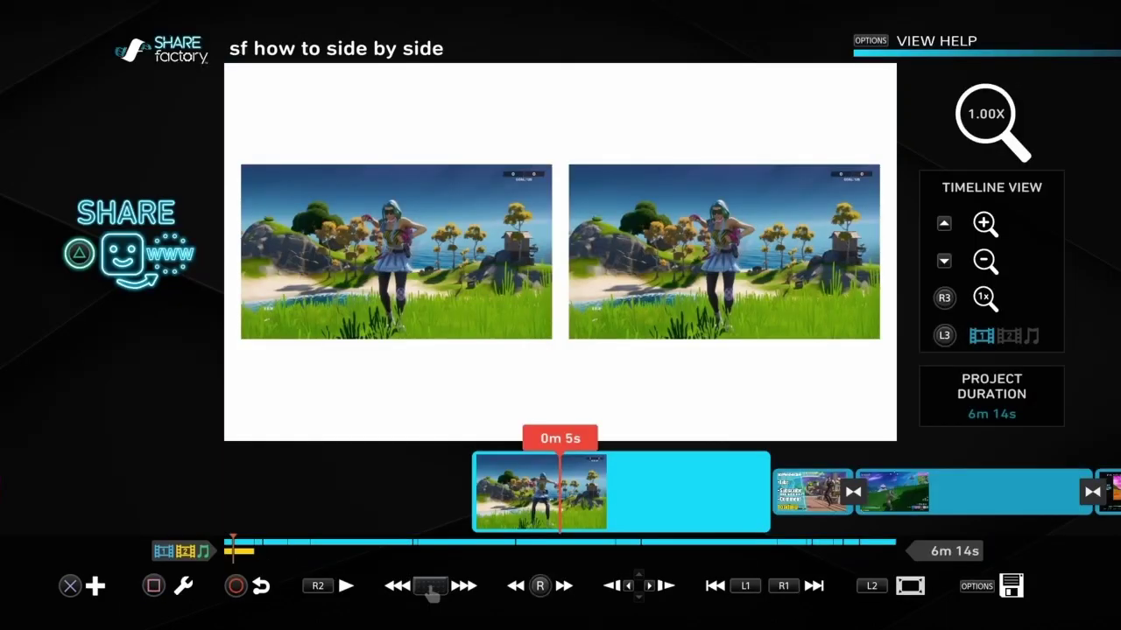
pyautogui.press('space')
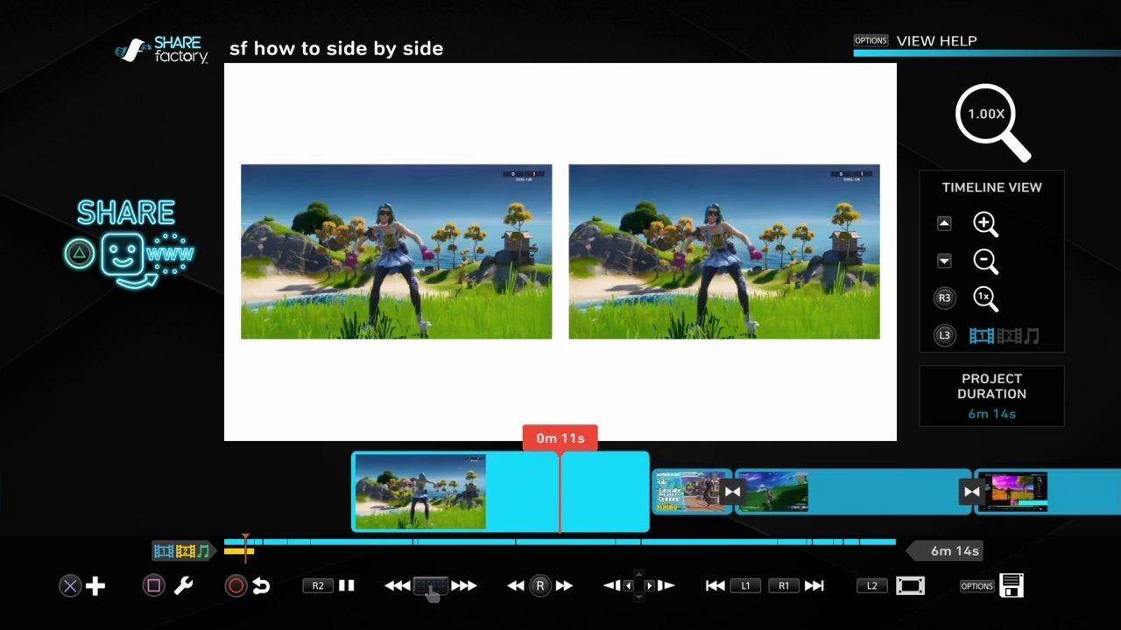
pyautogui.press('space')
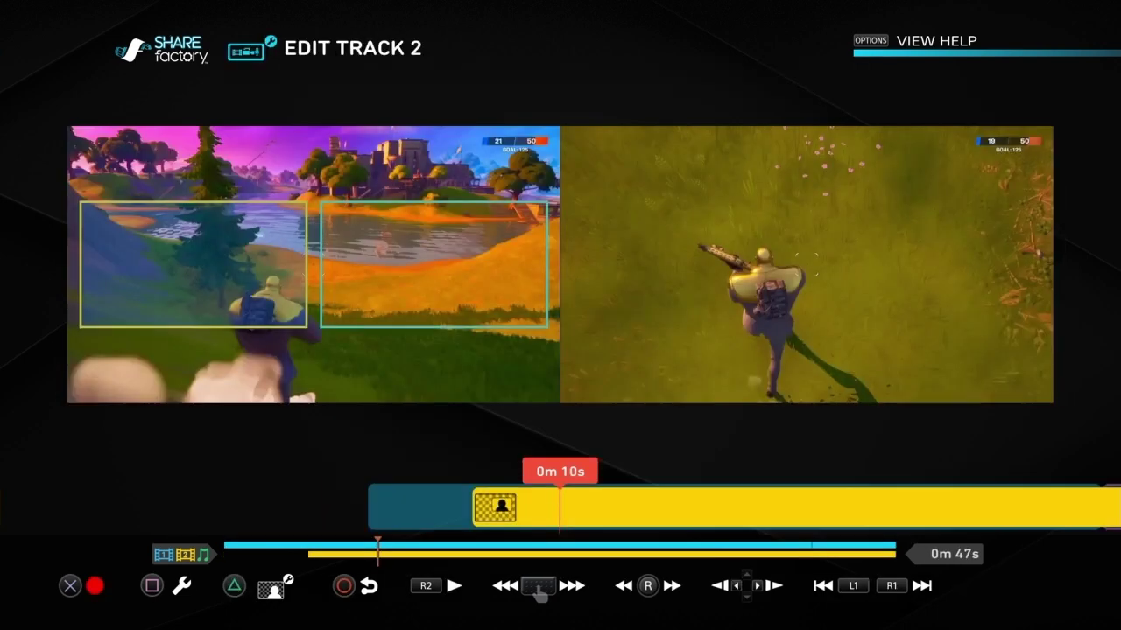
# - Apply the Offset PIP layout to the Track 2 clip in the Need for Speed Heat project and preview it
pyautogui.press('Return')
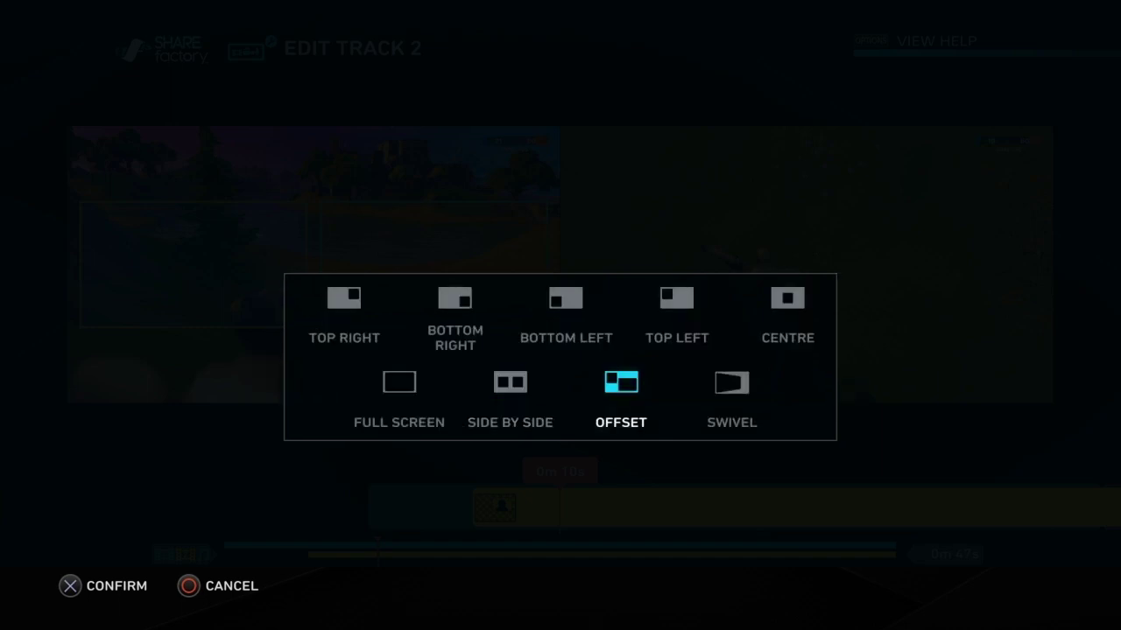
pyautogui.press('Return')
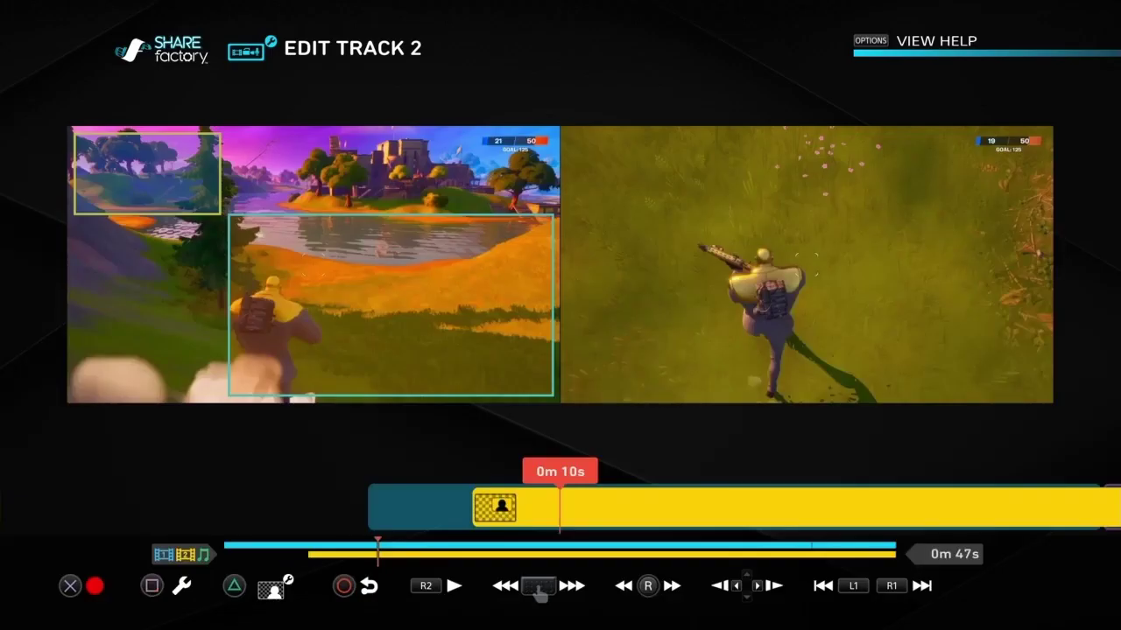
pyautogui.press('Escape')
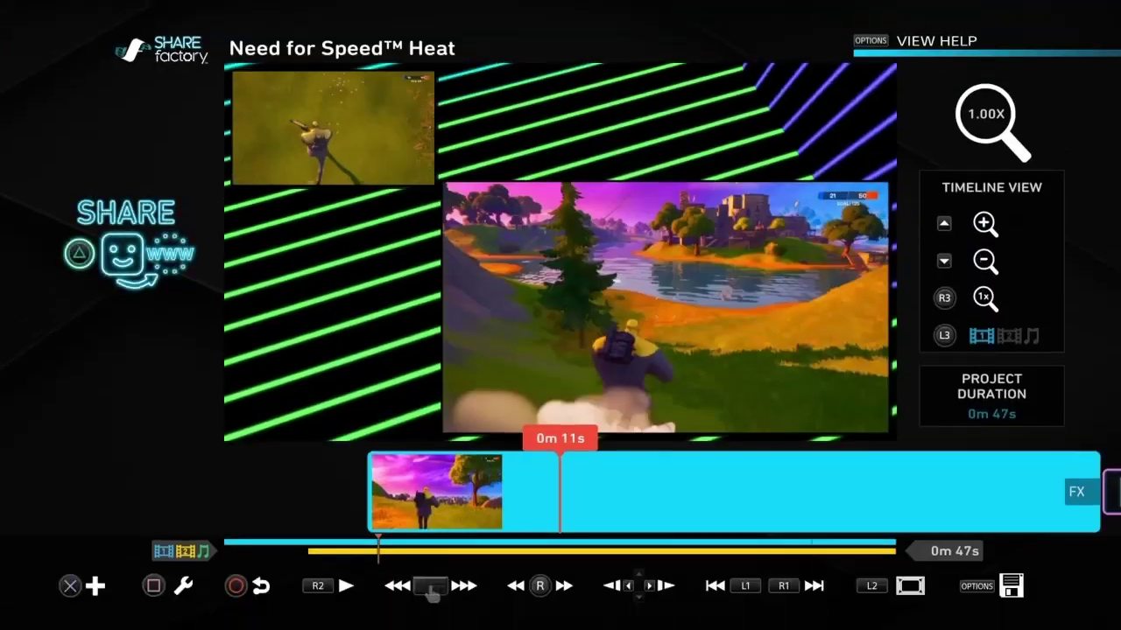
pyautogui.press('space')
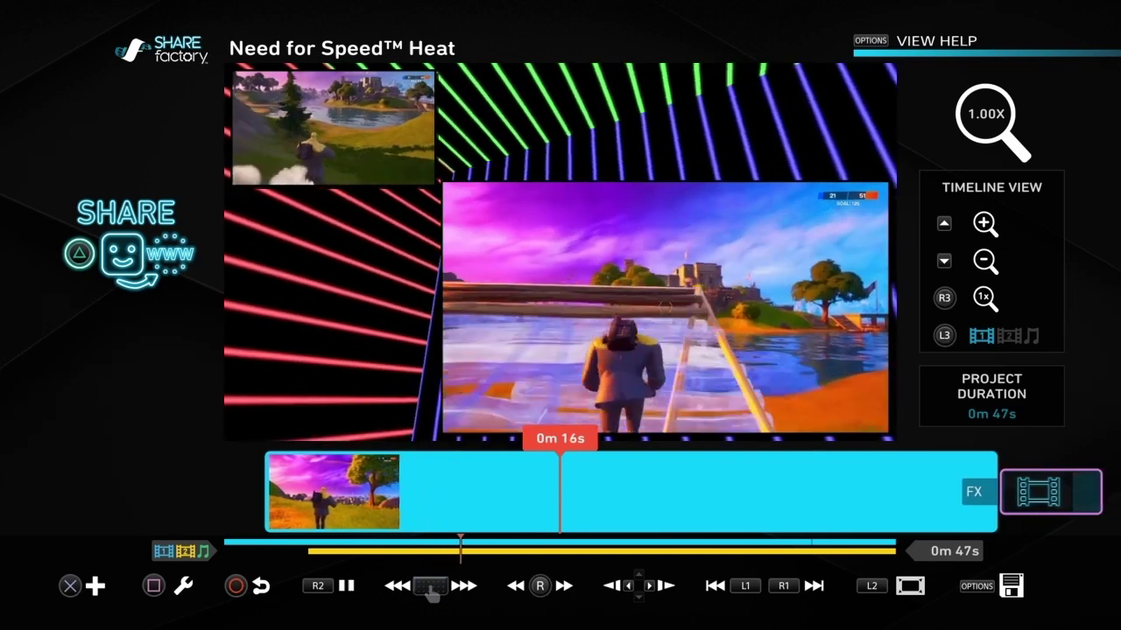
pyautogui.press('space')
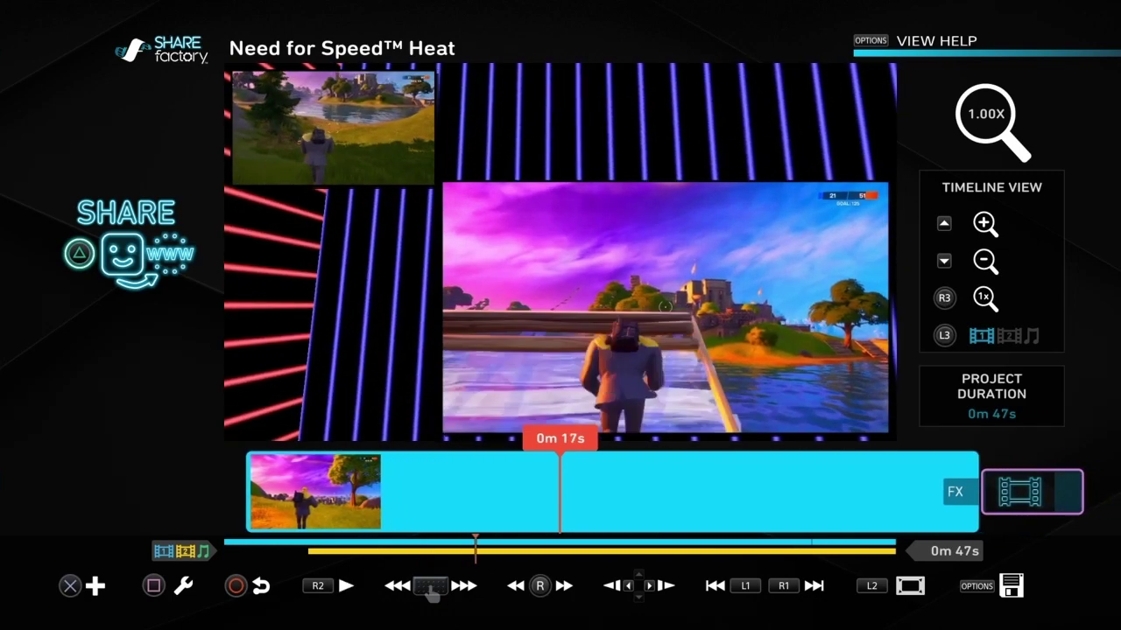
# - Reopen Track 2 for editing at 0m 17s, apply the Swivel PIP layout to its clip and preview it
pyautogui.press('s')
pyautogui.press('Return')
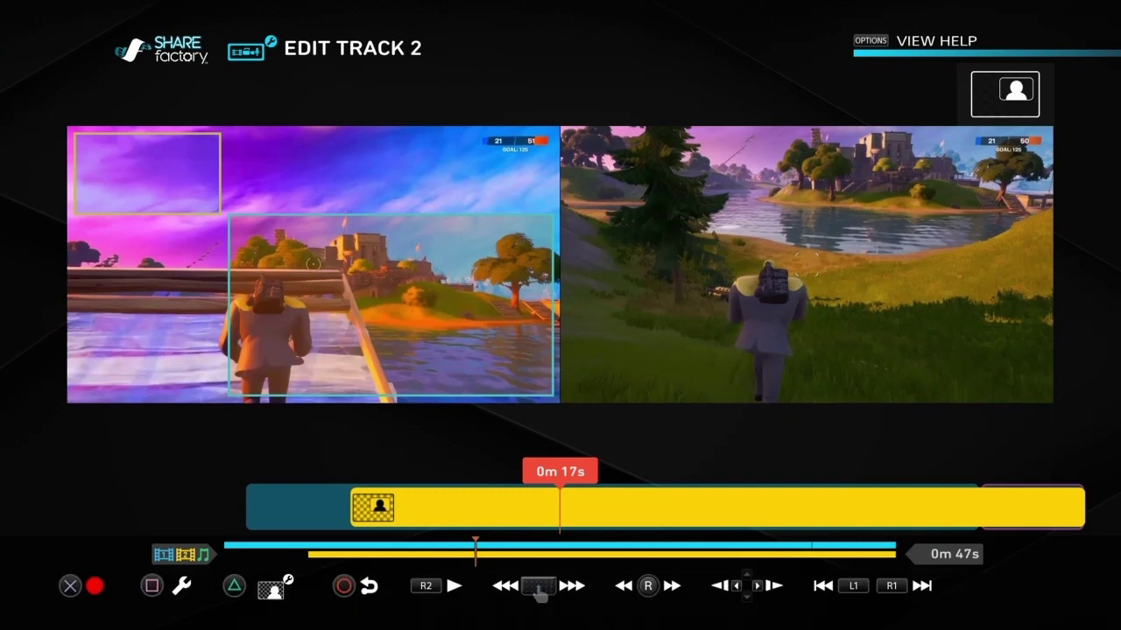
pyautogui.press('Return')
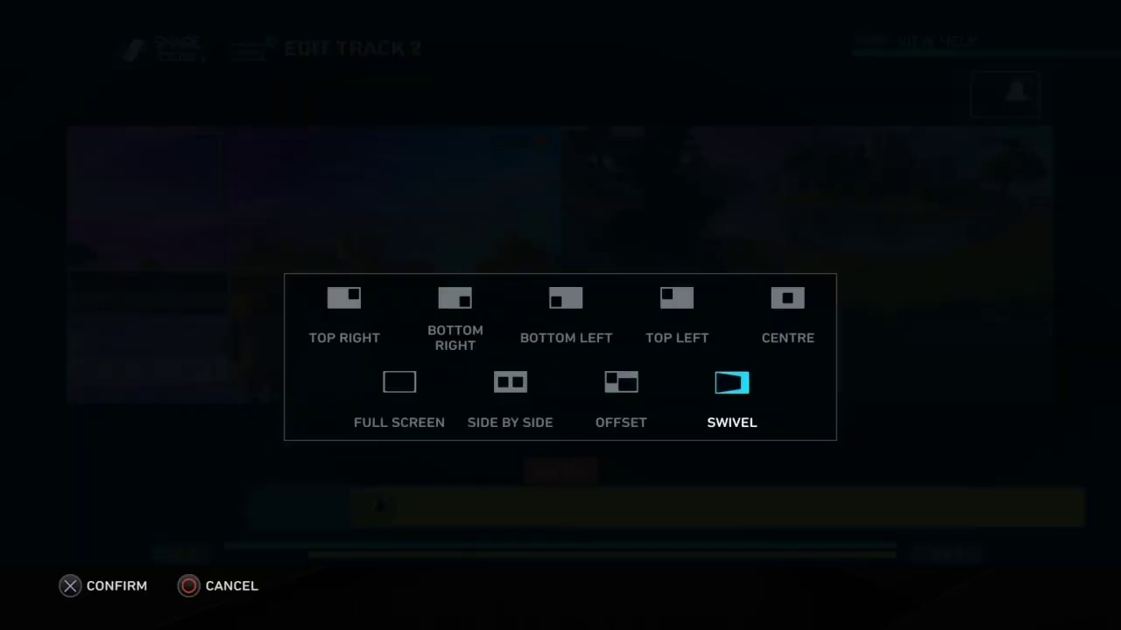
pyautogui.press('Return')
pyautogui.press('Escape')
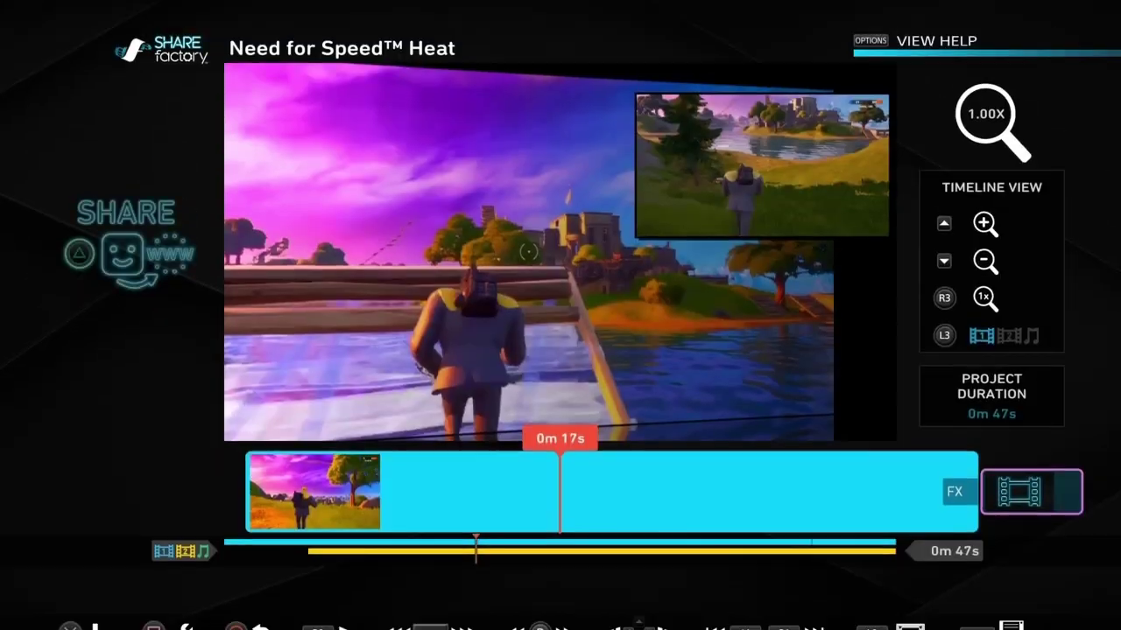
pyautogui.press('space')
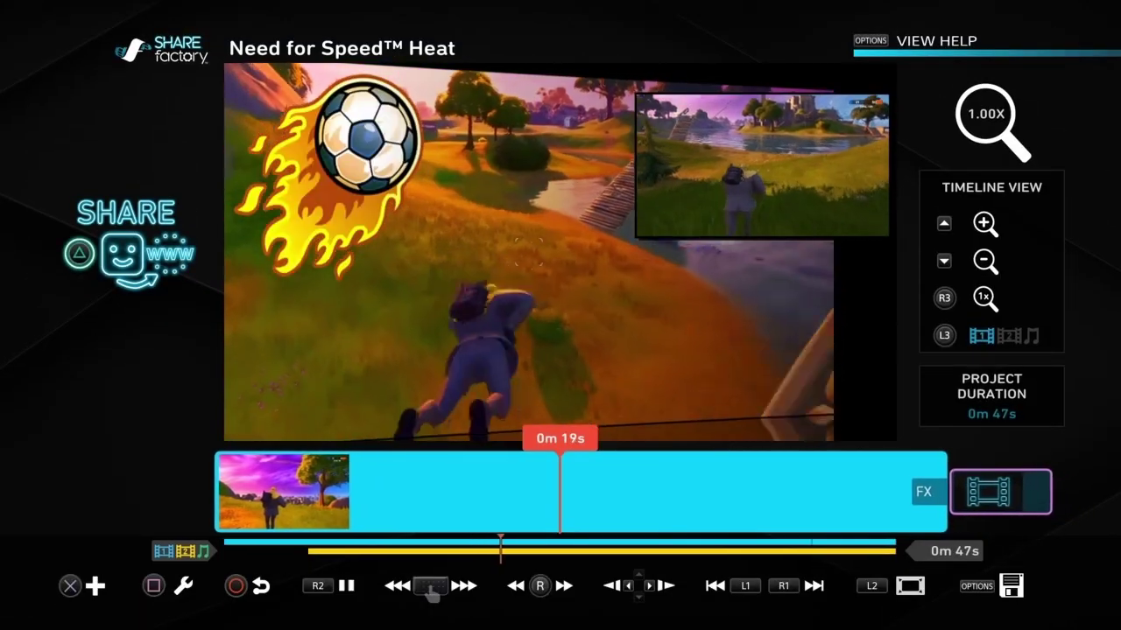